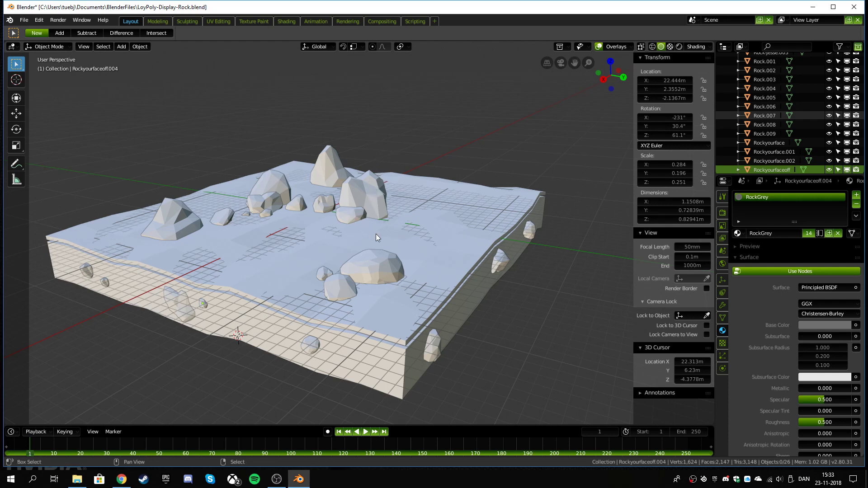
# Step: Preview the rock scene in Rendered shading, pan sideways, and bring up the File menu
pyautogui.press('z')
pyautogui.keyDown('shift'); pyautogui.moveTo(346, 271); pyautogui.dragTo(376, 267, button='middle'); pyautogui.keyUp('shift')
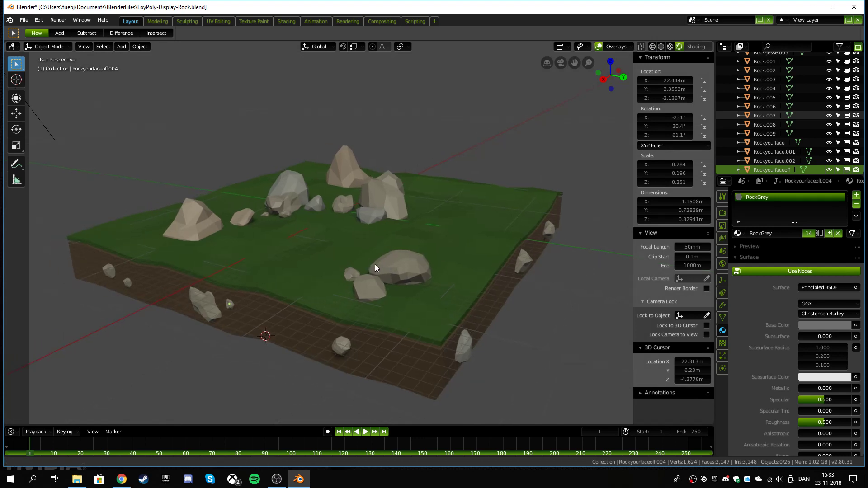
pyautogui.click(24, 20)
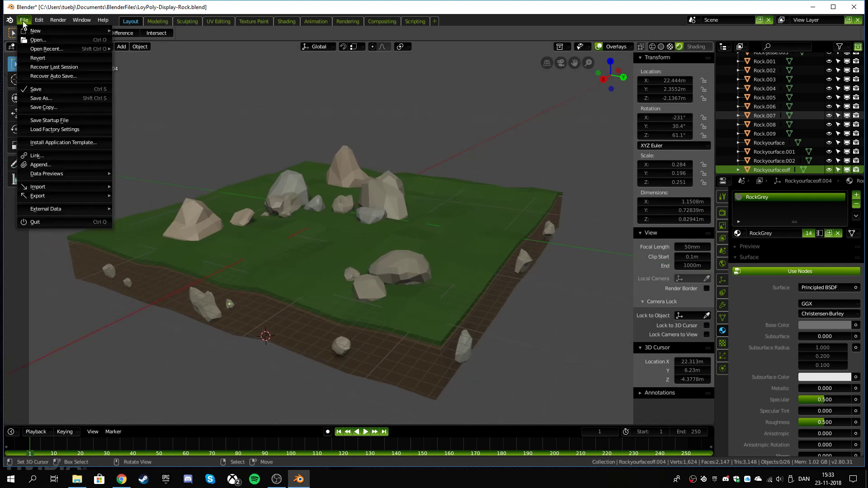
# Step: Start a new General file and scale the default cube uniformly to 0.378
pyautogui.moveTo(35, 32)
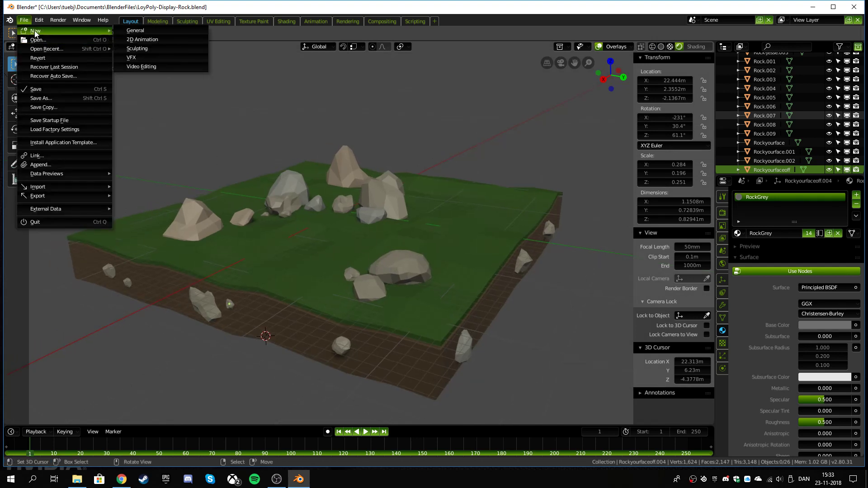
pyautogui.click(135, 31)
pyautogui.scroll(3, 316, 180)
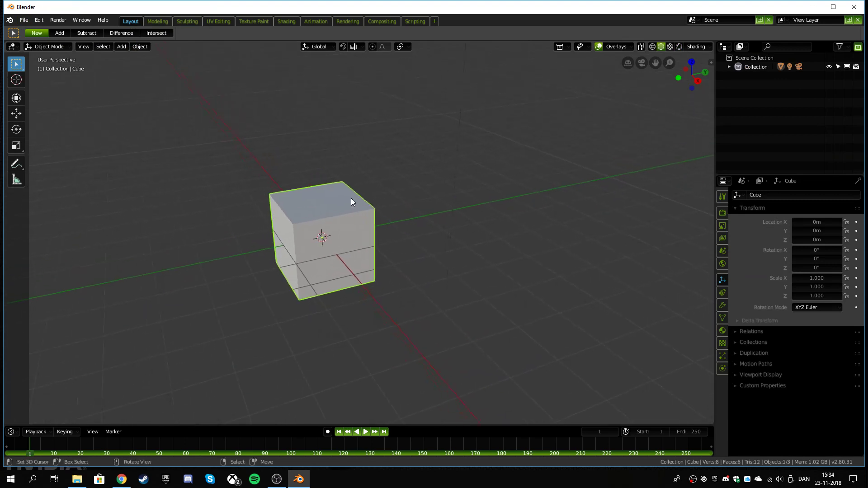
pyautogui.scroll(2, 352, 201)
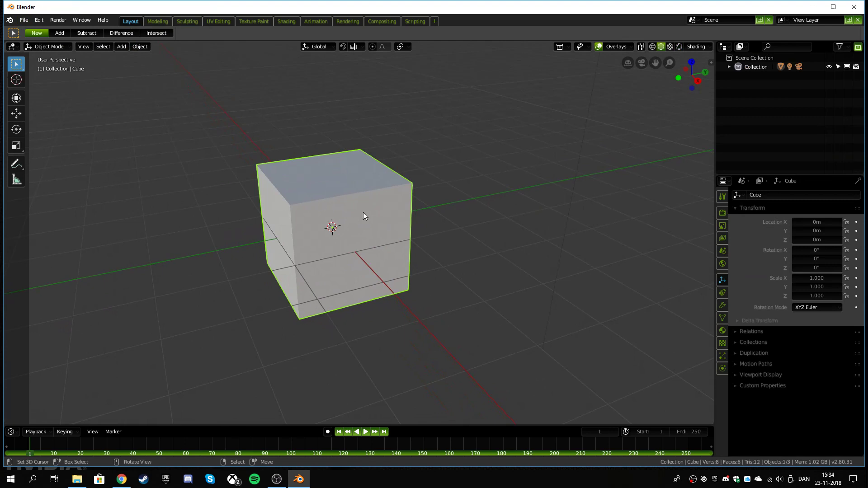
pyautogui.press('s')
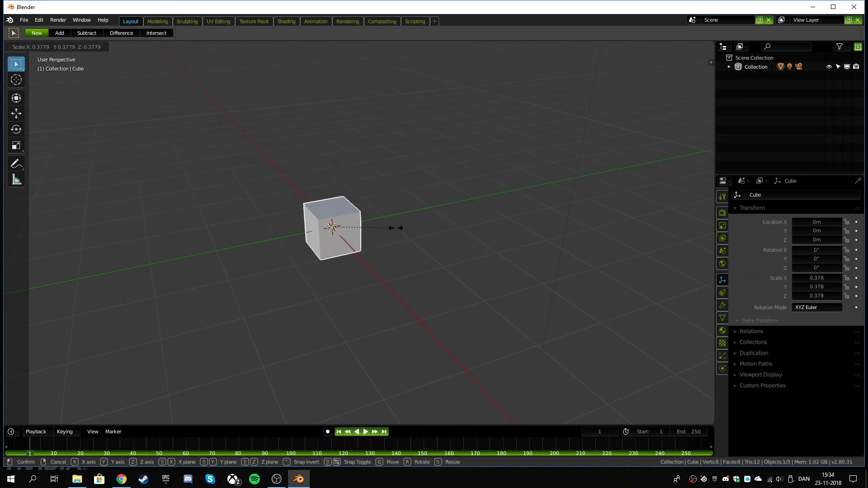
pyautogui.click(396, 228)
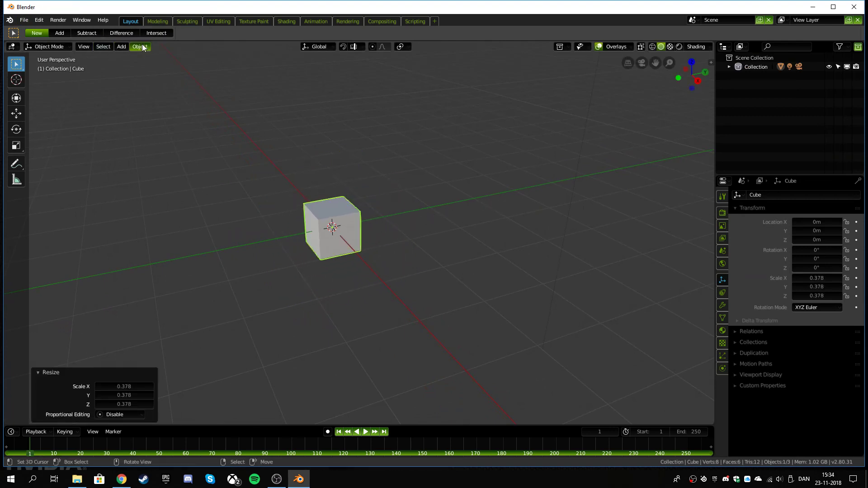
pyautogui.click(41, 47)
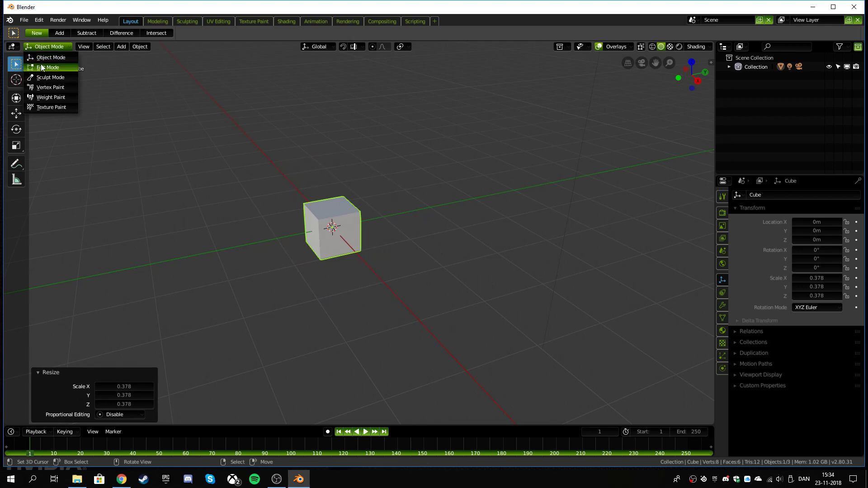
# Step: In Edit Mode, subdivide the cube with 3 cuts, giving 98 vertices and 96 faces
pyautogui.click(45, 68)
pyautogui.click(209, 46)
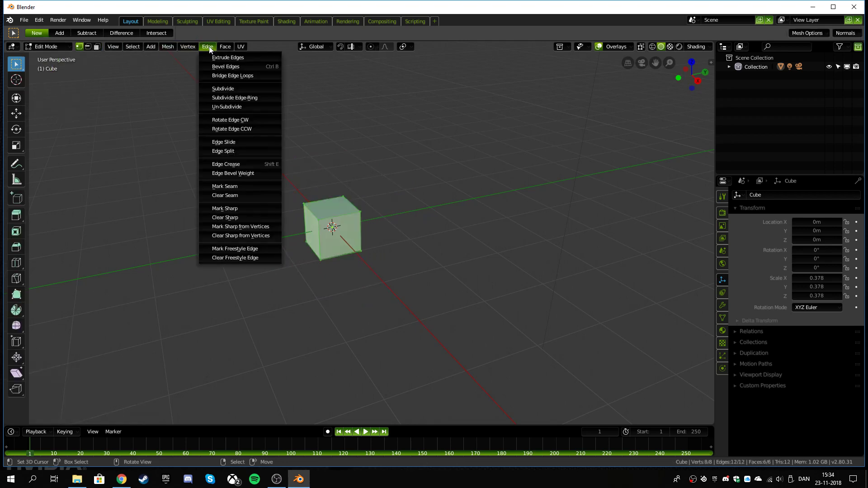
pyautogui.click(235, 90)
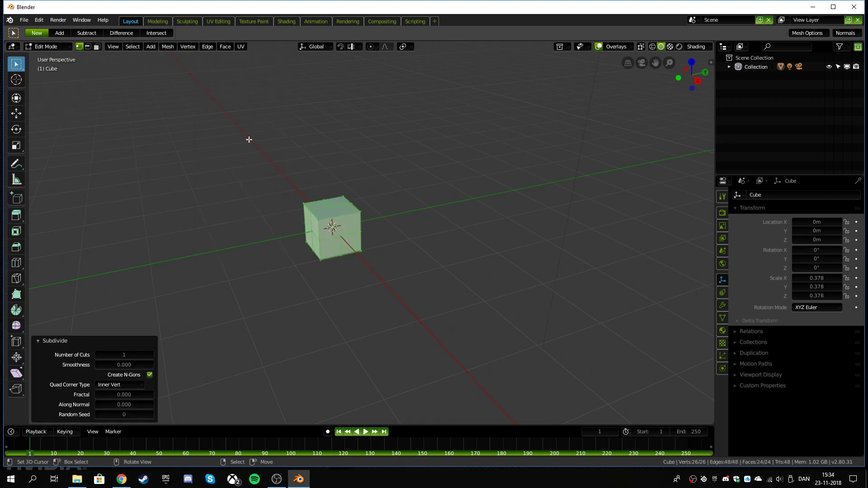
pyautogui.click(151, 355)
pyautogui.click(151, 356)
pyautogui.click(151, 355)
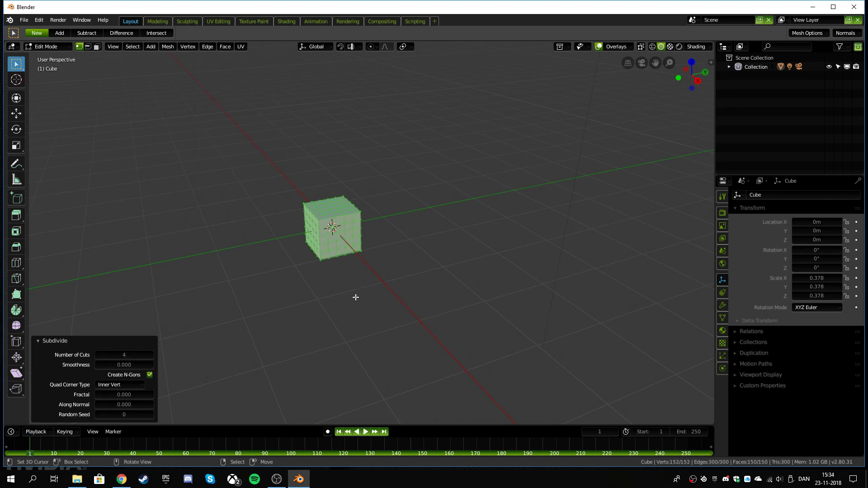
pyautogui.click(97, 355)
pyautogui.scroll(3, 315, 287)
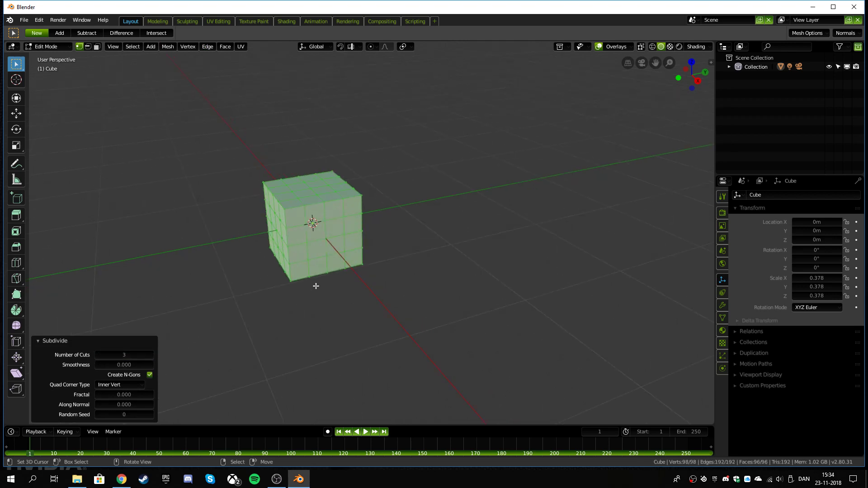
pyautogui.keyDown('shift'); pyautogui.moveTo(347, 268); pyautogui.dragTo(385, 266, button='middle'); pyautogui.keyUp('shift')
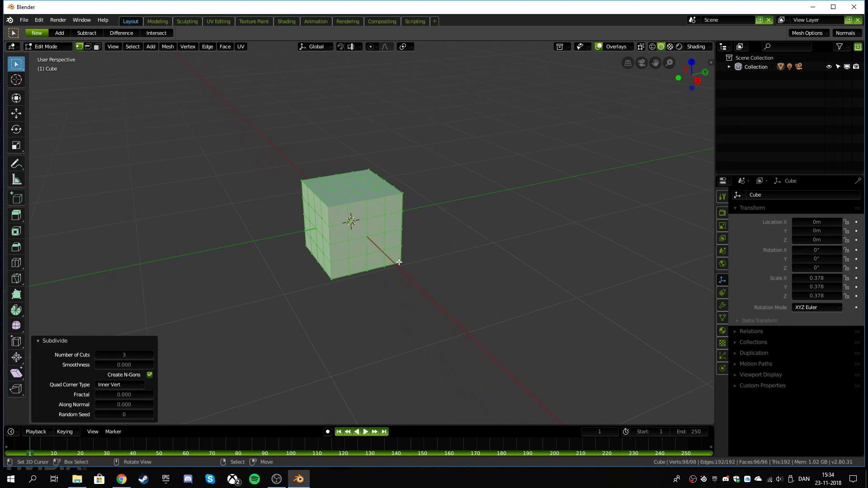
pyautogui.moveTo(340, 166); pyautogui.dragTo(347, 223, button='middle')
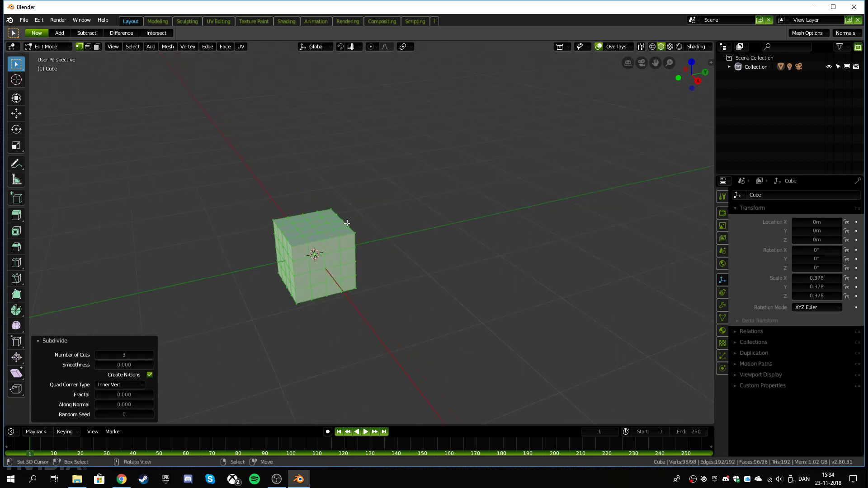
# Step: Turn on proportional editing with Random falloff
pyautogui.click(372, 49)
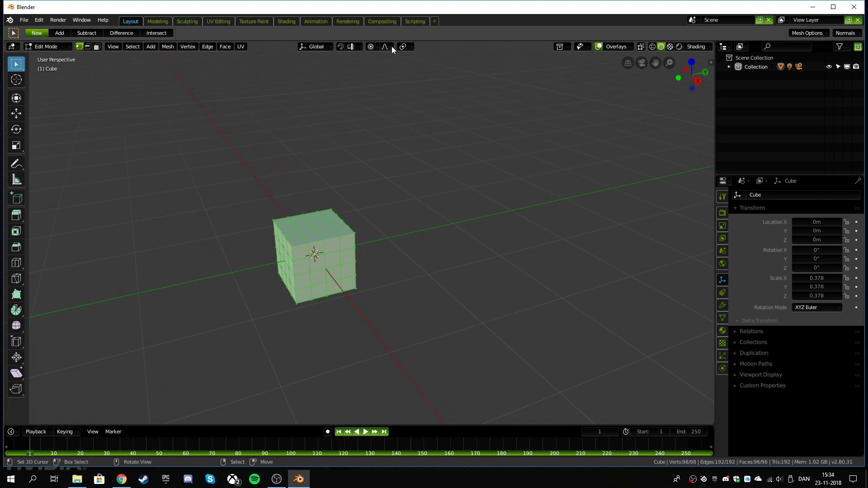
pyautogui.click(392, 47)
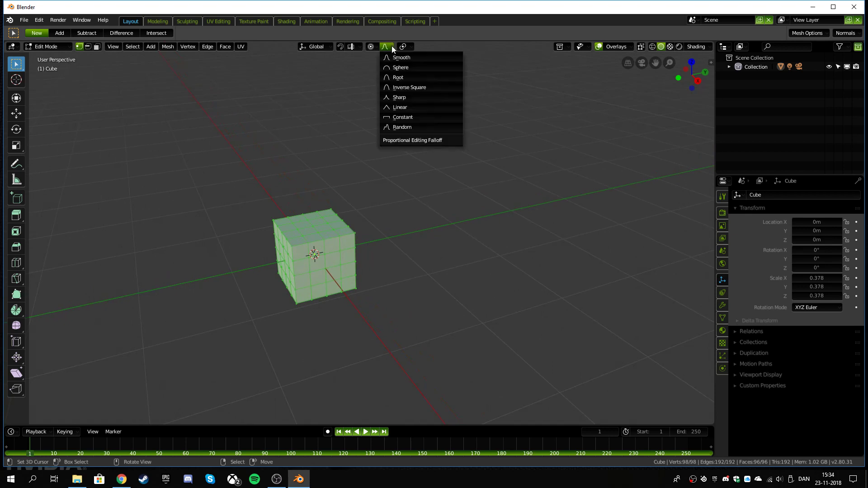
pyautogui.click(391, 128)
pyautogui.scroll(3, 380, 229)
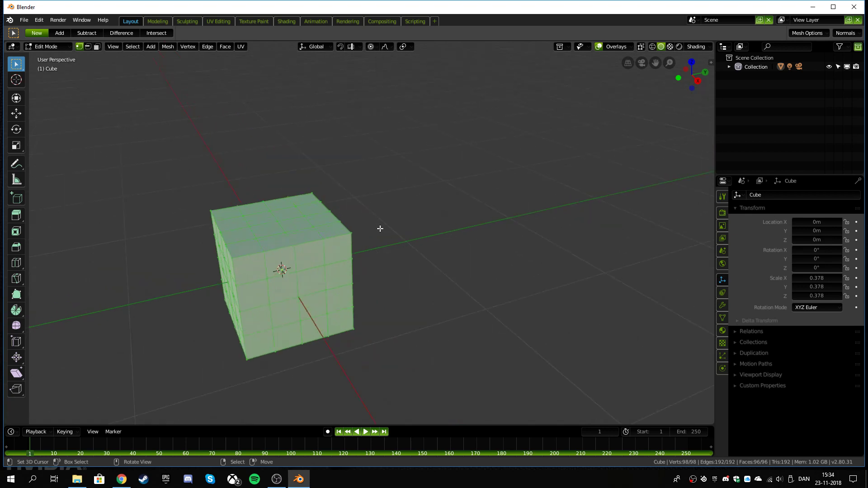
# Step: Pull the top corner vertex outward at influence size 0.621, then switch falloff to Smooth
pyautogui.click(363, 228)
pyautogui.press('g')
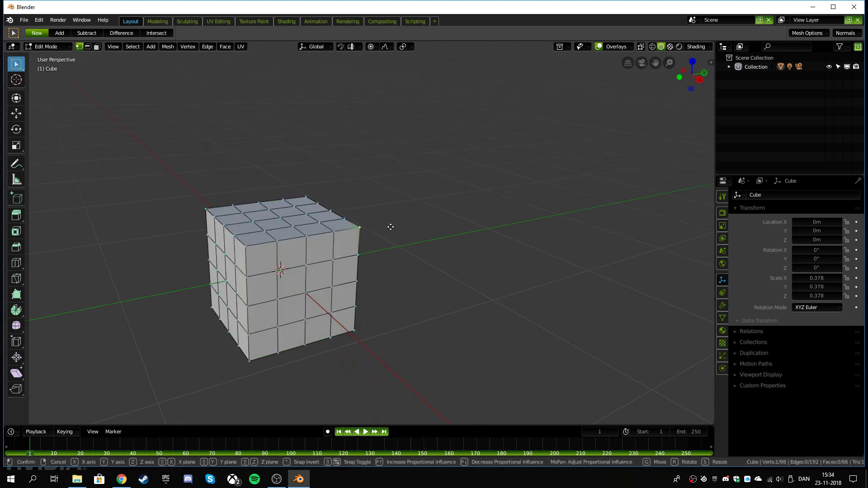
pyautogui.scroll(3, 413, 218)
pyautogui.scroll(-1, 429, 211)
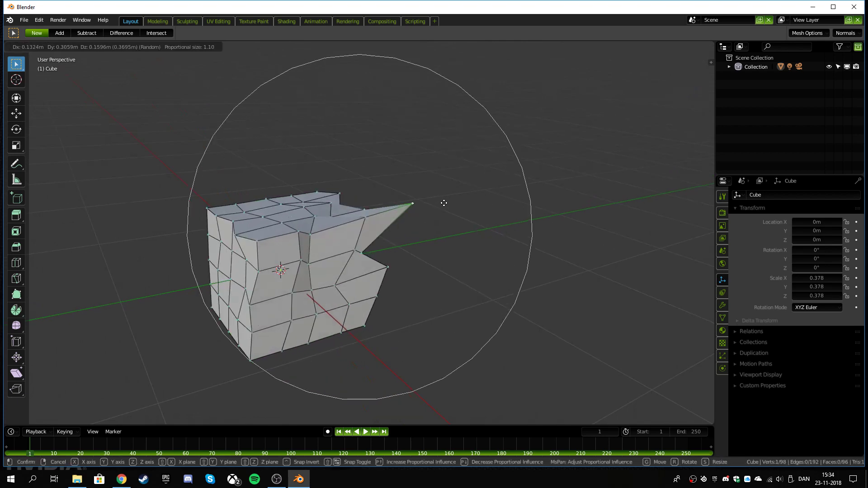
pyautogui.scroll(3, 465, 177)
pyautogui.scroll(-3, 434, 198)
pyautogui.scroll(3, 441, 199)
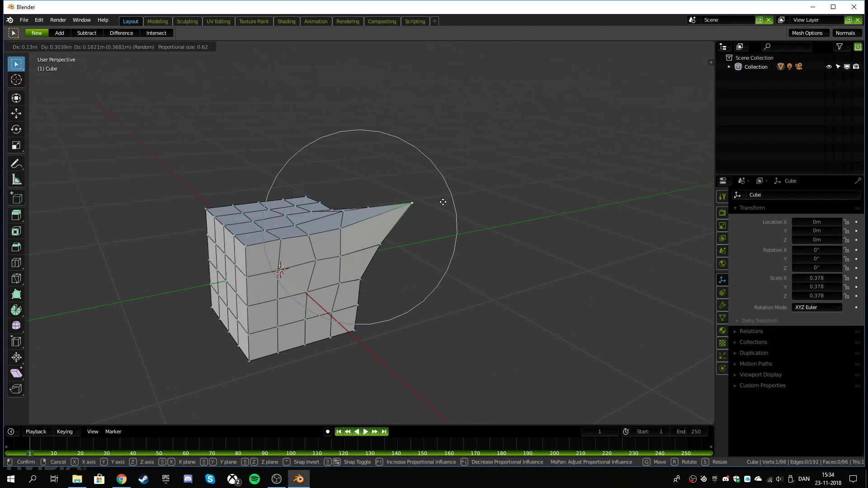
pyautogui.scroll(-2, 427, 221)
pyautogui.scroll(2, 432, 202)
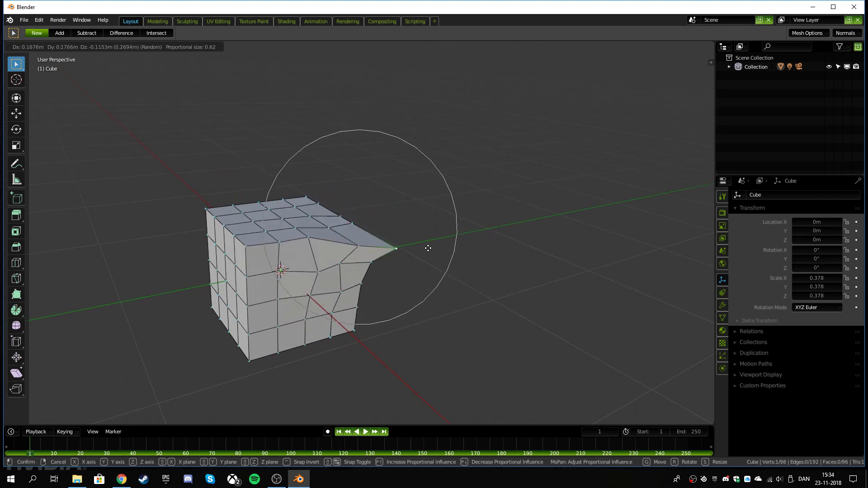
pyautogui.click(423, 231)
pyautogui.click(383, 48)
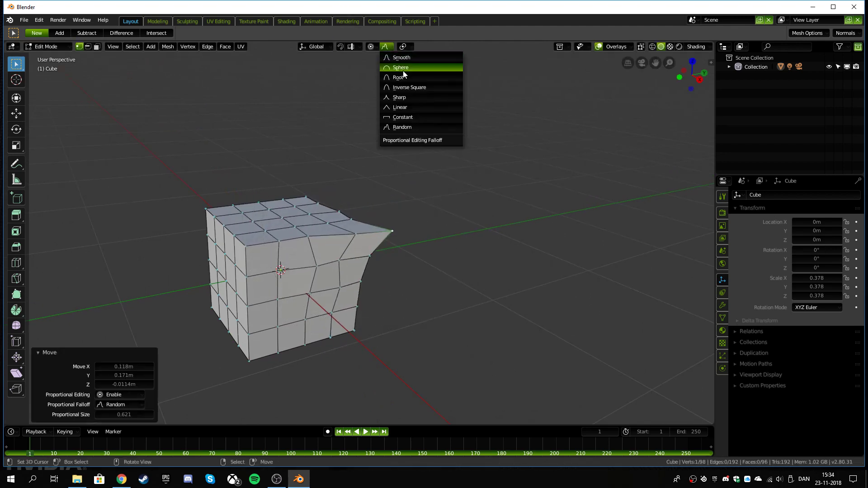
pyautogui.click(401, 58)
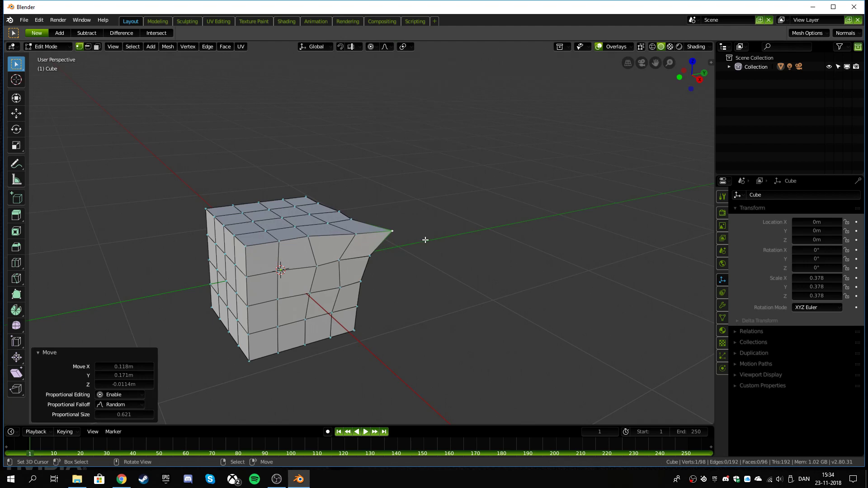
# Step: Pull the corner vertex several more times with Smooth proportional falloff
pyautogui.press('g')
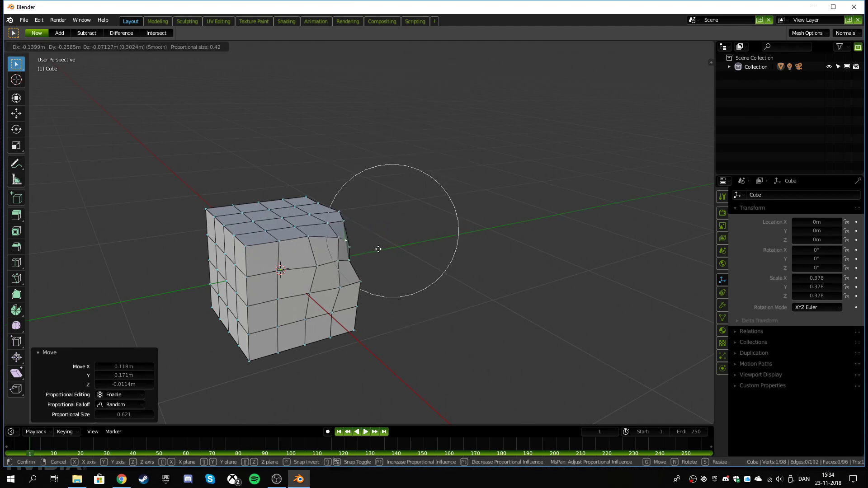
pyautogui.click(378, 249)
pyautogui.moveTo(258, 248); pyautogui.dragTo(267, 226, button='middle')
pyautogui.press('g')
pyautogui.click(287, 255)
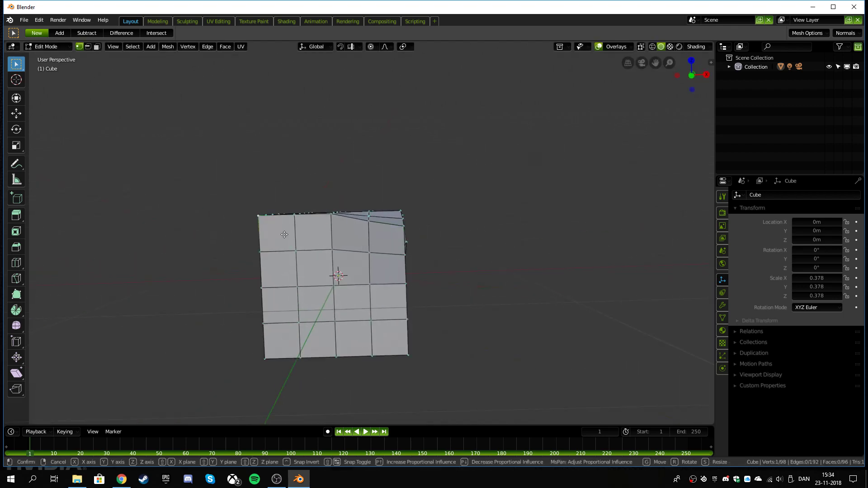
pyautogui.press('g')
pyautogui.click(294, 253)
pyautogui.moveTo(294, 254); pyautogui.dragTo(371, 301, button='middle')
pyautogui.scroll(3, 339, 271)
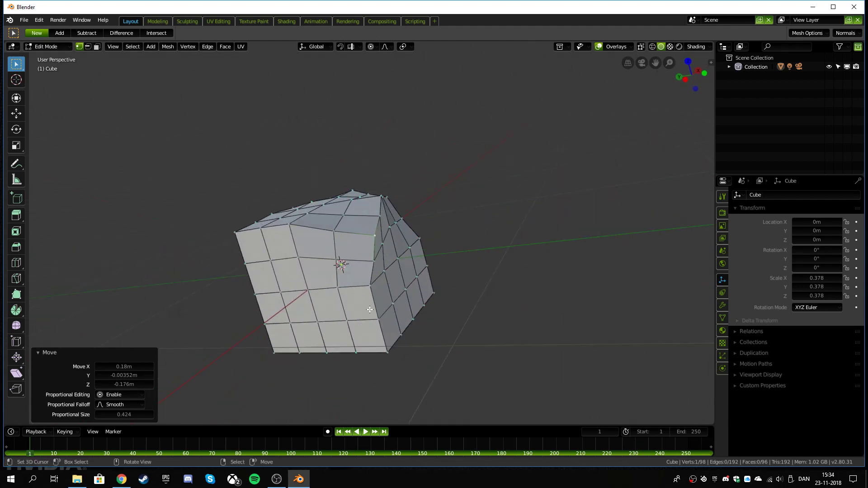
# Step: Select two corner vertices and scale them with soft falloff
pyautogui.click(237, 207)
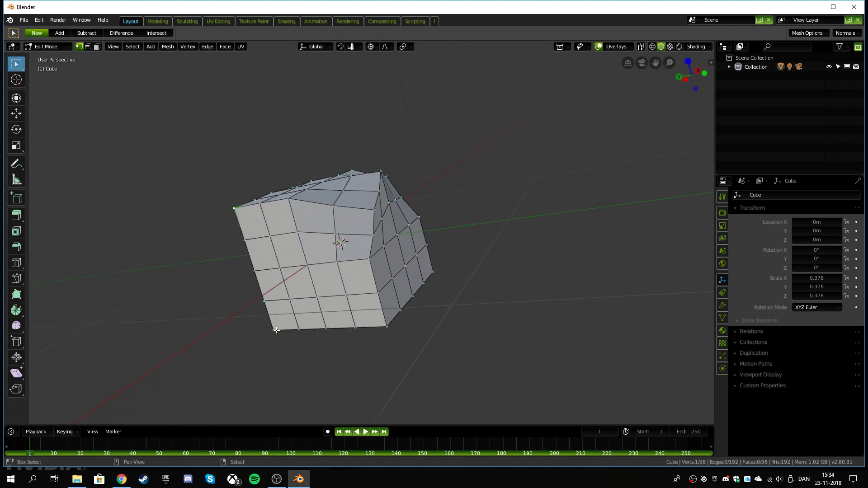
pyautogui.keyDown('shift'); pyautogui.click(430, 275); pyautogui.keyUp('shift')
pyautogui.moveTo(431, 275); pyautogui.dragTo(483, 268, button='middle')
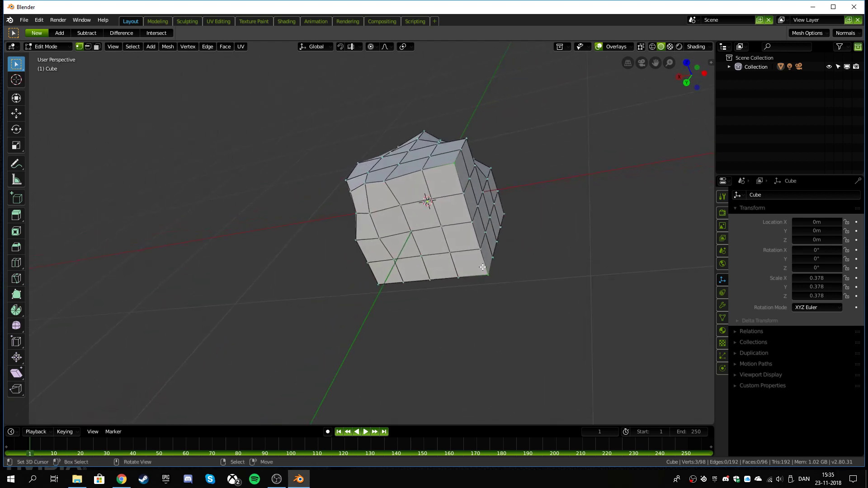
pyautogui.press('s')
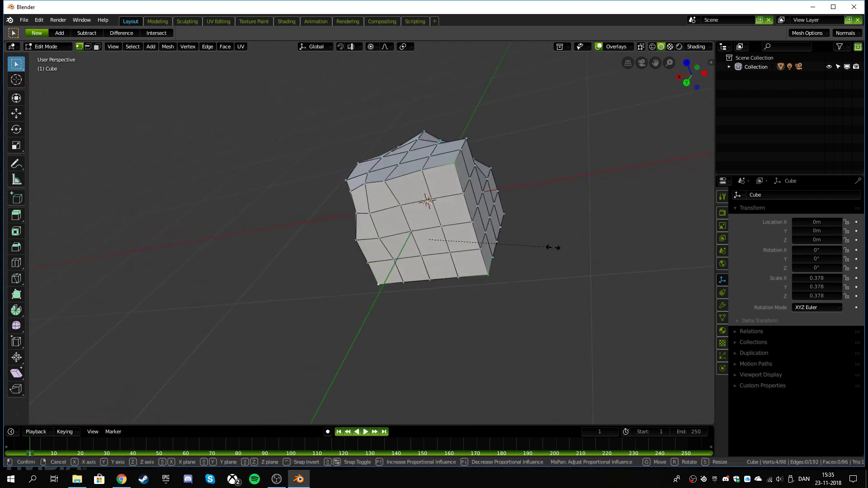
pyautogui.scroll(-3, 520, 245)
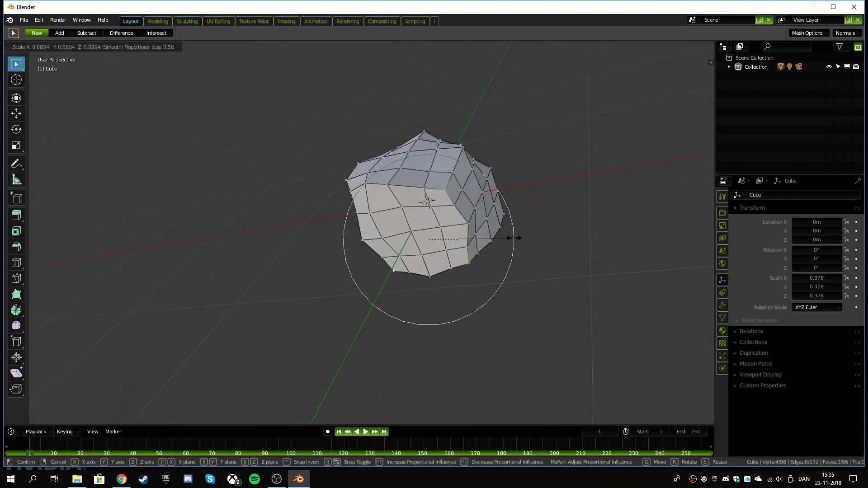
pyautogui.click(500, 236)
pyautogui.moveTo(546, 254); pyautogui.dragTo(410, 295, button='middle')
# Step: Select another corner vertex and pull it out twice with soft falloff
pyautogui.click(359, 294)
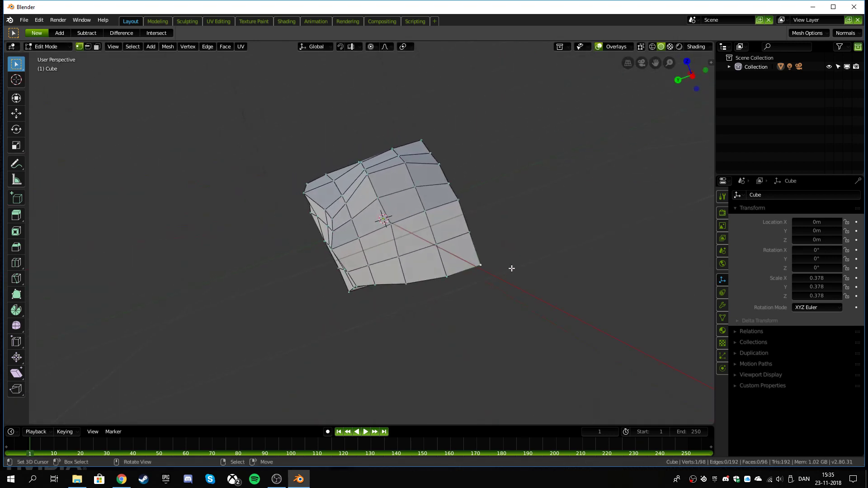
pyautogui.press('g')
pyautogui.scroll(5, 498, 248)
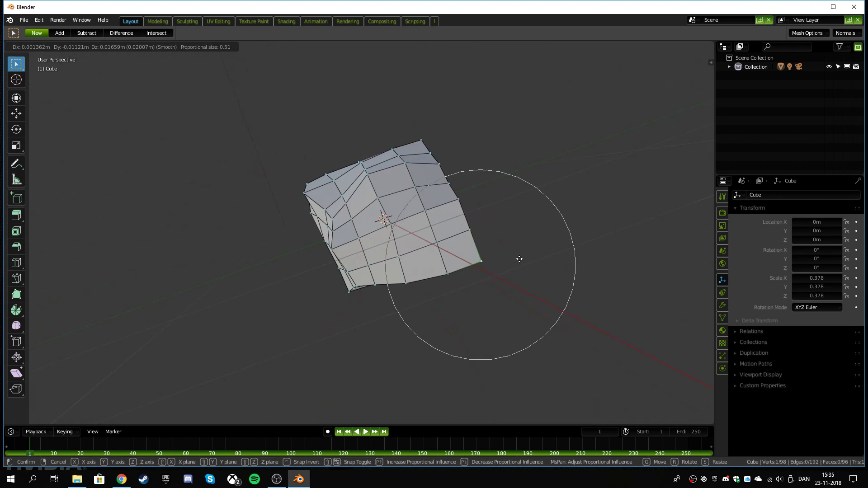
pyautogui.click(498, 242)
pyautogui.moveTo(492, 232); pyautogui.dragTo(464, 266, button='middle')
pyautogui.press('g')
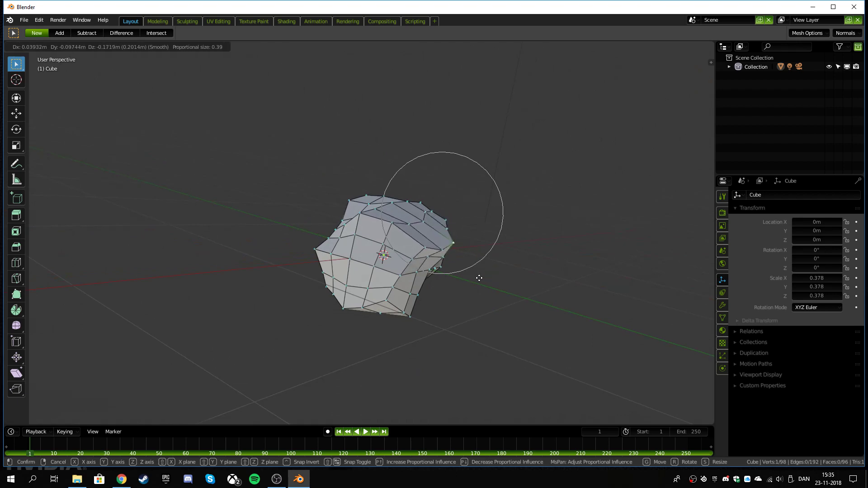
pyautogui.scroll(3, 489, 284)
pyautogui.scroll(-7, 483, 276)
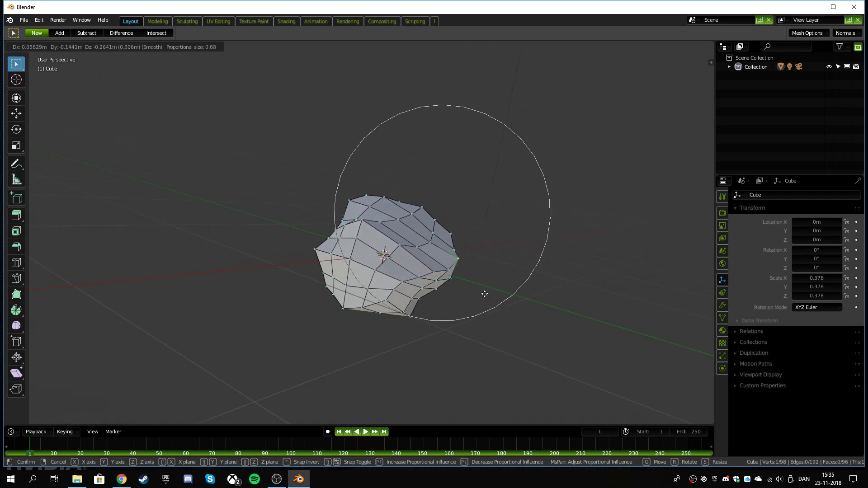
pyautogui.click(484, 294)
pyautogui.moveTo(490, 296); pyautogui.dragTo(365, 256, button='middle')
pyautogui.moveTo(330, 225); pyautogui.dragTo(413, 262, button='middle')
# Step: Soft-move the selected vertex again to push out a bulge
pyautogui.press('g')
pyautogui.click(398, 262)
pyautogui.press('g')
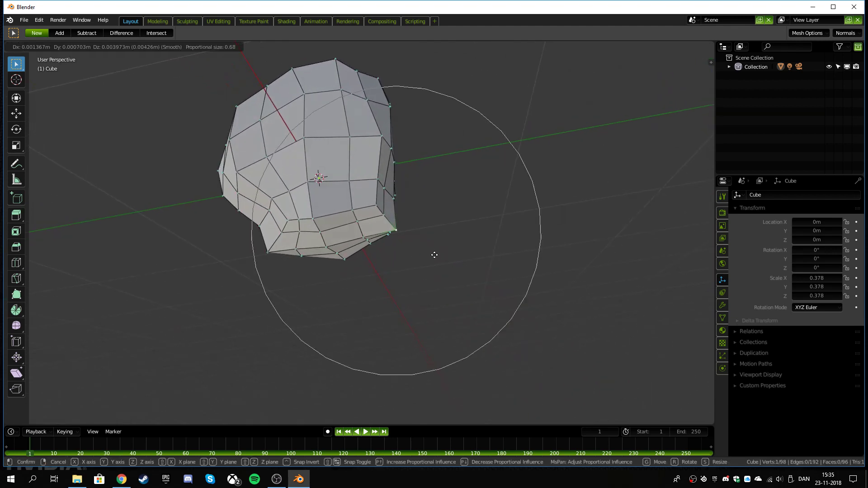
pyautogui.scroll(1, 428, 252)
pyautogui.scroll(-1, 433, 258)
pyautogui.scroll(7, 418, 247)
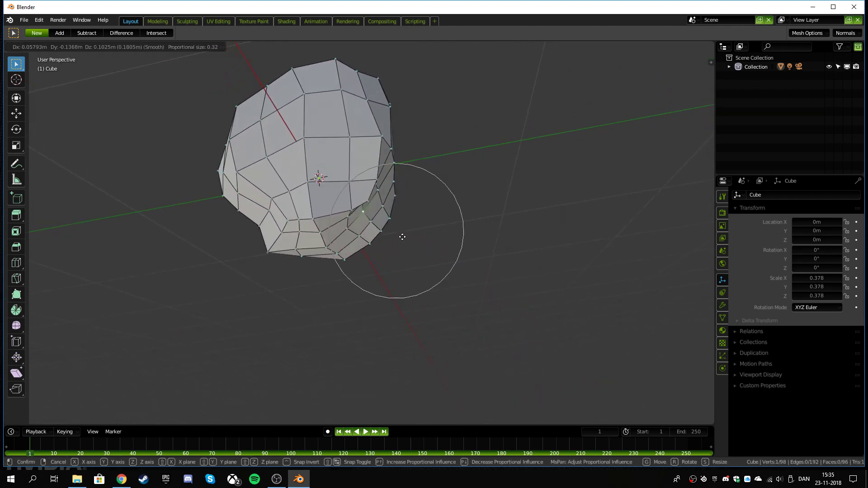
pyautogui.click(421, 249)
pyautogui.moveTo(422, 249)
pyautogui.mouseDown(button='middle')
pyautogui.moveTo(356, 262)
pyautogui.moveTo(452, 275)
pyautogui.moveTo(415, 251)
pyautogui.mouseUp(button='middle')
# Step: Make a tighter soft move of the vertex at size 0.263 to finish the lumpy shape
pyautogui.press('g')
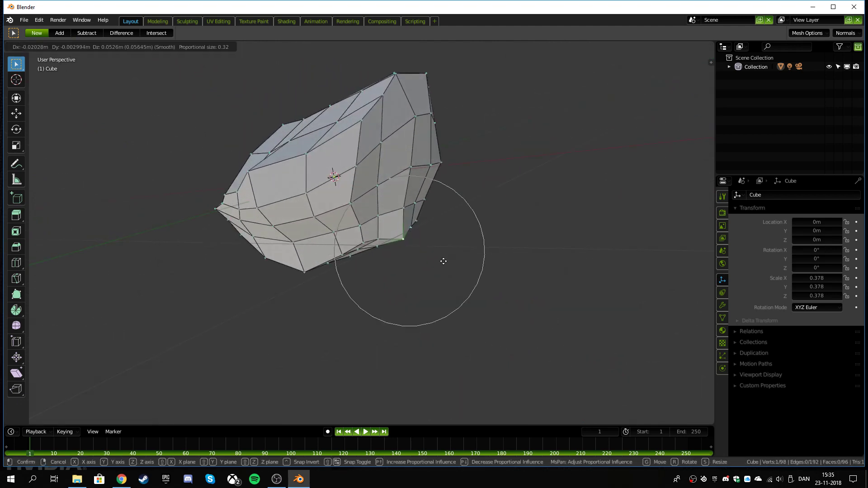
pyautogui.scroll(3, 440, 259)
pyautogui.click(438, 253)
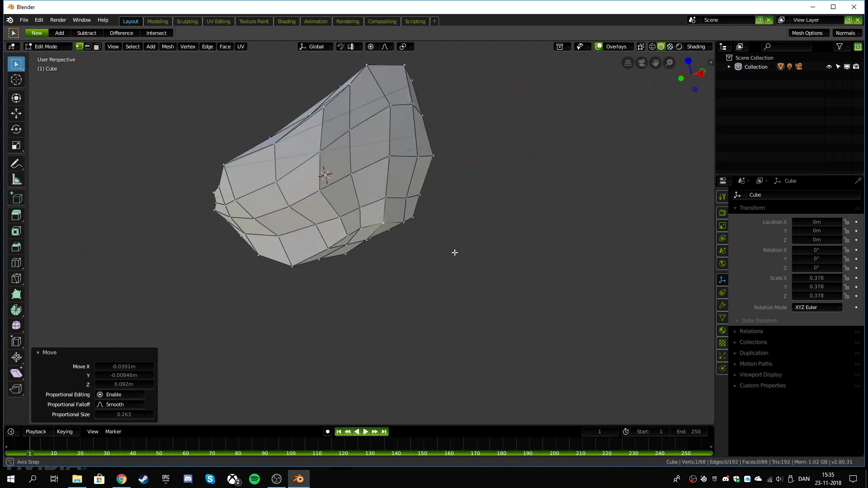
pyautogui.moveTo(454, 252); pyautogui.dragTo(241, 293, button='middle')
pyautogui.moveTo(193, 218); pyautogui.dragTo(290, 243, button='middle')
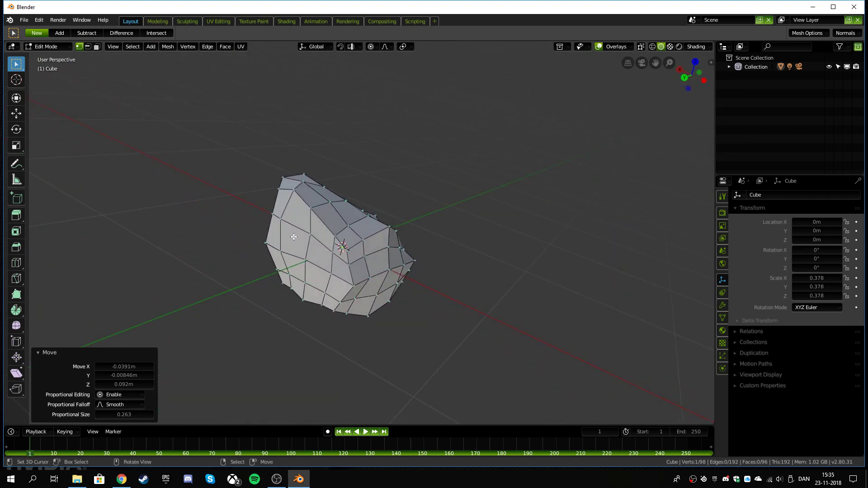
# Step: Extrude the side faces 0.218 m along their normal into a lump, then return to vertex select
pyautogui.press('3')
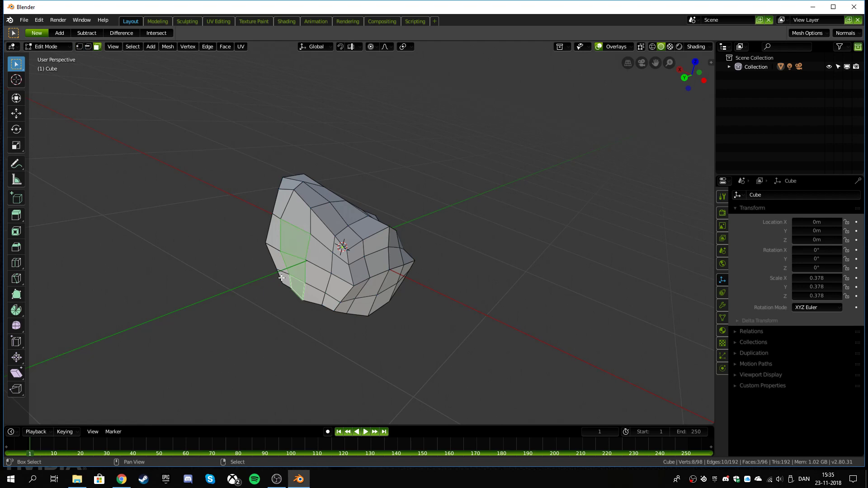
pyautogui.moveTo(297, 216); pyautogui.dragTo(368, 277, button='middle')
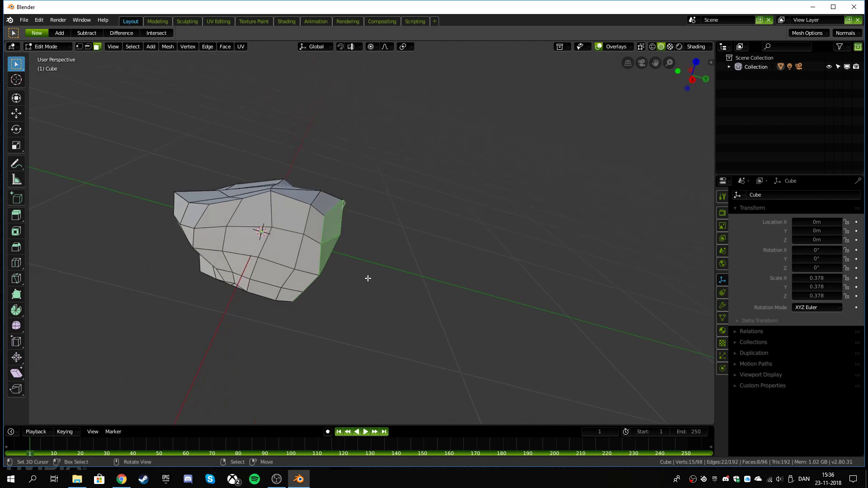
pyautogui.press('e')
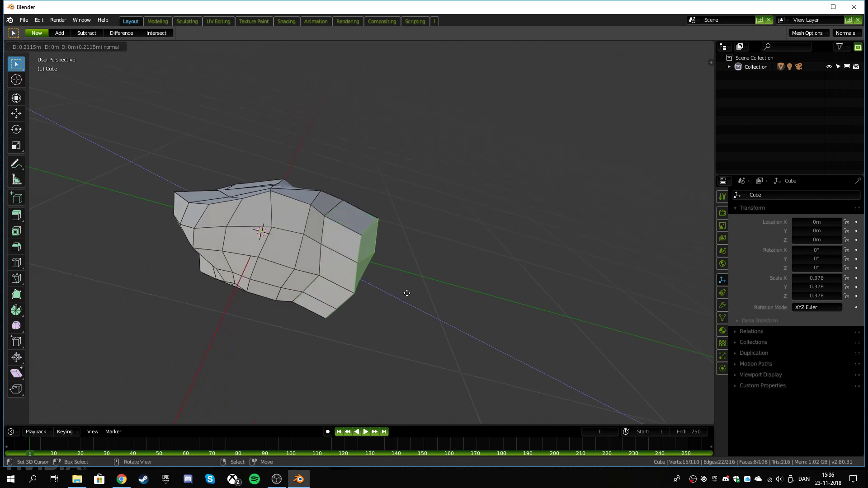
pyautogui.click(409, 294)
pyautogui.moveTo(428, 292); pyautogui.dragTo(326, 265, button='middle')
pyautogui.press('1')
pyautogui.click(311, 262)
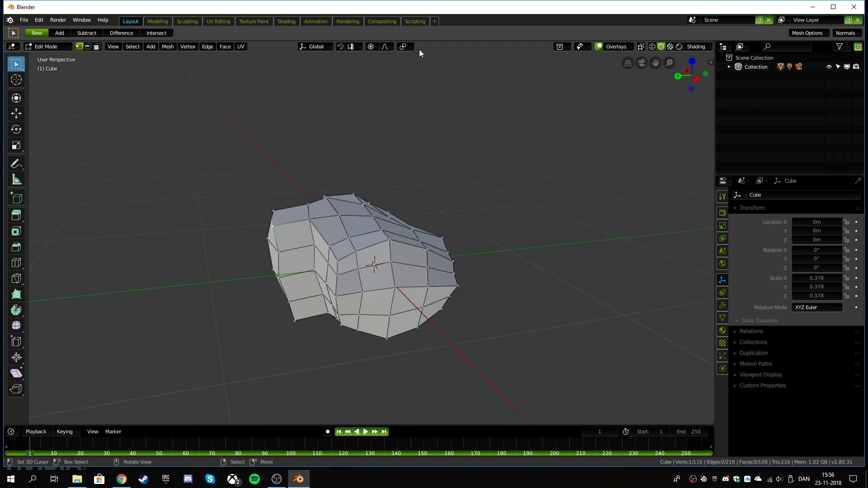
# Step: Switch falloff to Sphere and raise the top vertex into a peak at size 0.386
pyautogui.click(386, 47)
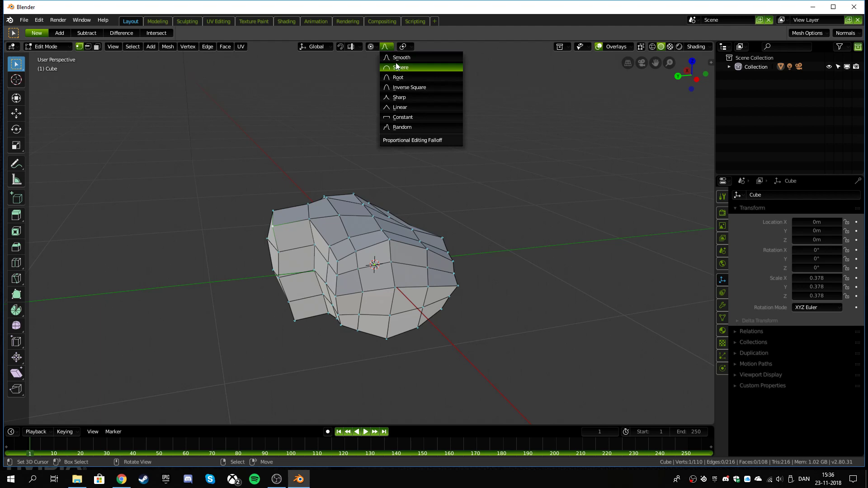
pyautogui.click(397, 68)
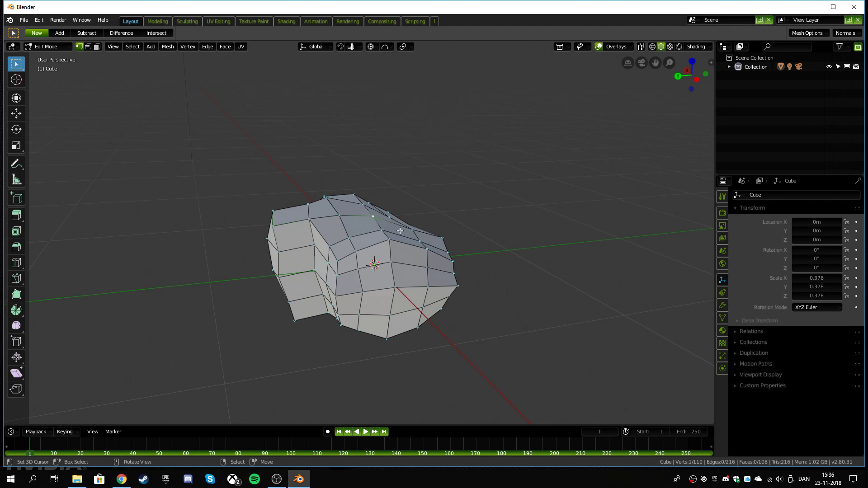
pyautogui.press('g')
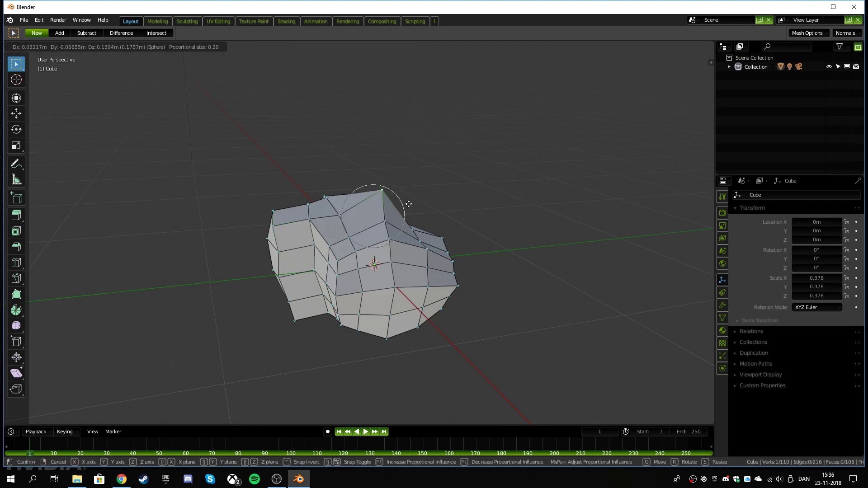
pyautogui.scroll(-8, 408, 204)
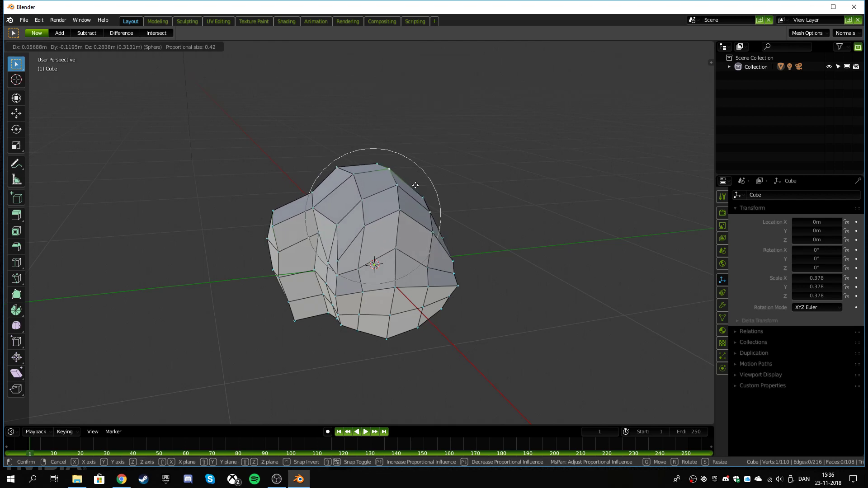
pyautogui.click(415, 185)
pyautogui.moveTo(444, 228); pyautogui.dragTo(441, 260, button='middle')
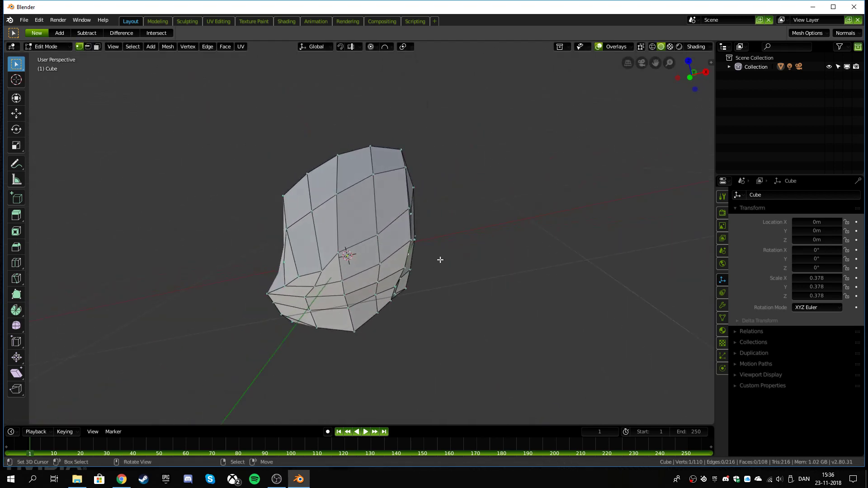
# Step: Move two side vertices with proportional falloff to roughen the sides
pyautogui.press('g')
pyautogui.scroll(3, 461, 262)
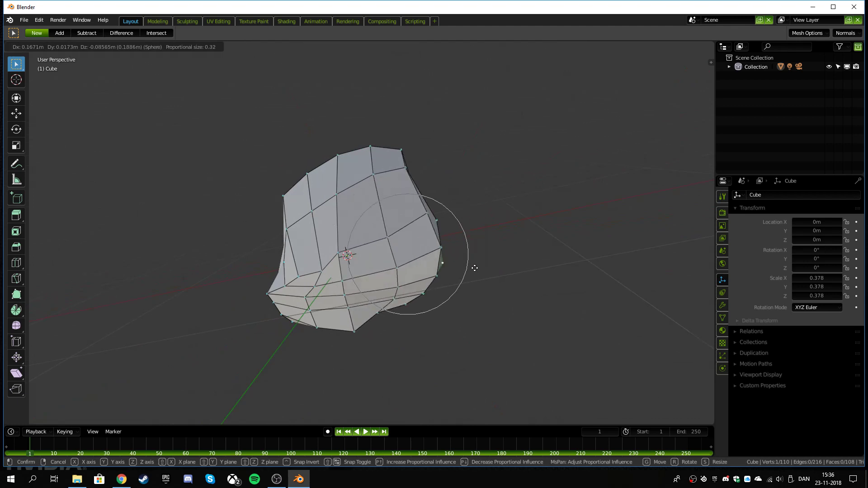
pyautogui.click(508, 270)
pyautogui.moveTo(507, 270); pyautogui.dragTo(411, 231, button='middle')
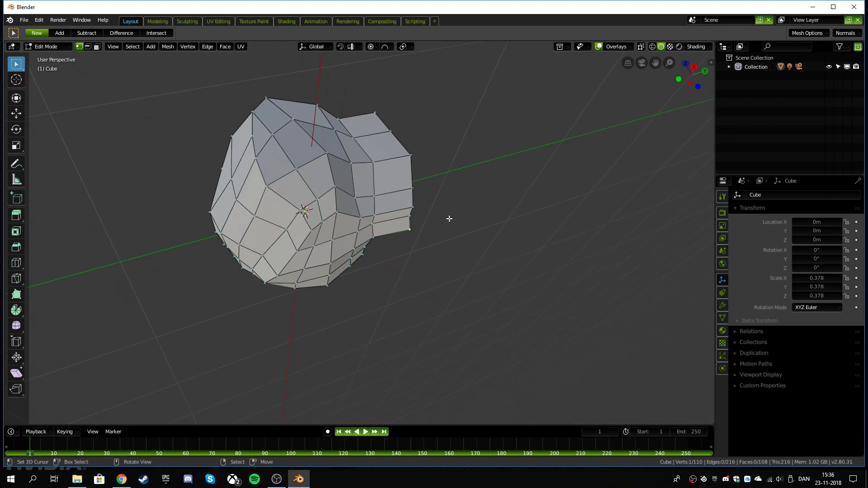
pyautogui.press('g')
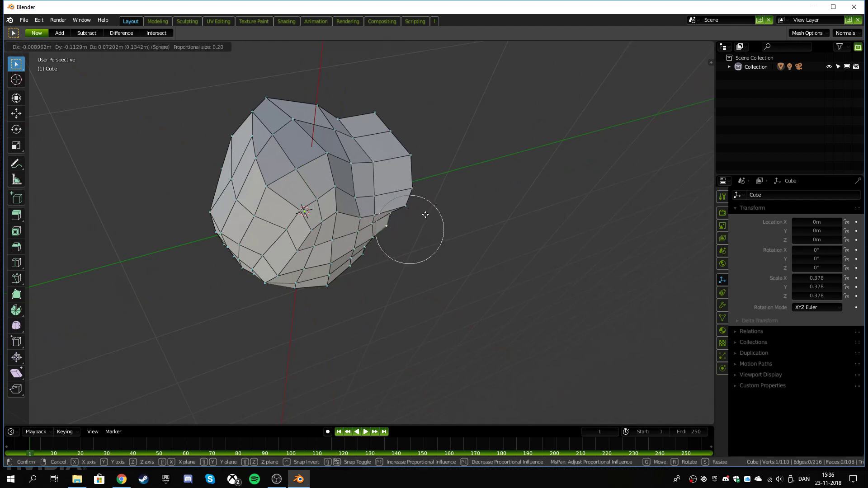
pyautogui.click(427, 213)
pyautogui.moveTo(530, 188); pyautogui.dragTo(279, 229, button='middle')
# Step: Pull a vertex on top of the mesh, then return to Object Mode
pyautogui.click(349, 220)
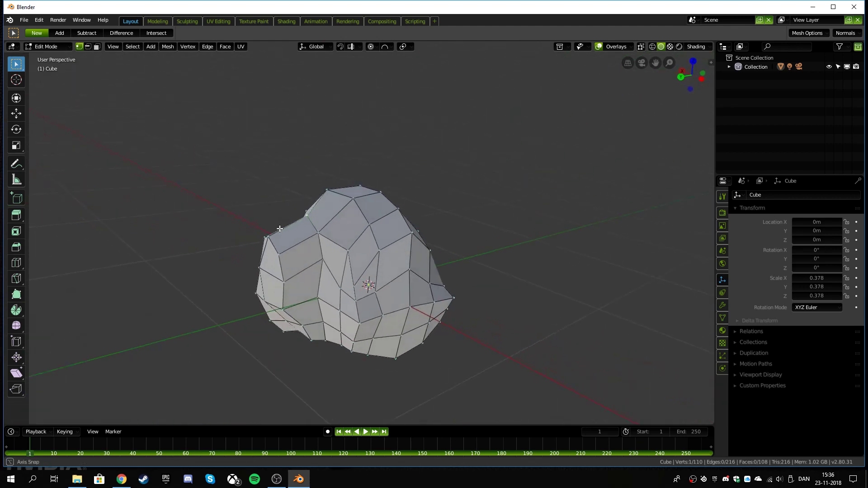
pyautogui.press('g')
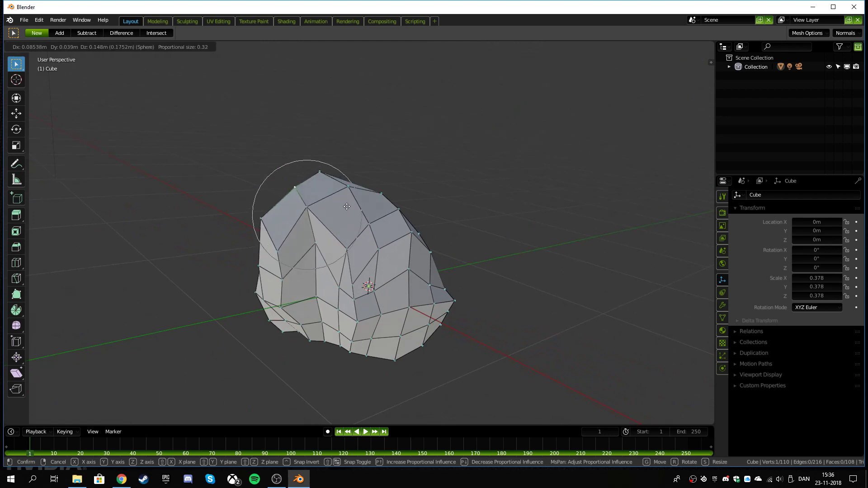
pyautogui.click(346, 208)
pyautogui.moveTo(346, 208)
pyautogui.mouseDown(button='middle')
pyautogui.moveTo(529, 225)
pyautogui.moveTo(434, 248)
pyautogui.moveTo(295, 236)
pyautogui.moveTo(155, 302)
pyautogui.moveTo(333, 266)
pyautogui.moveTo(264, 286)
pyautogui.moveTo(371, 253)
pyautogui.moveTo(381, 259)
pyautogui.moveTo(397, 234)
pyautogui.moveTo(381, 234)
pyautogui.moveTo(389, 245)
pyautogui.moveTo(361, 250)
pyautogui.moveTo(428, 235)
pyautogui.moveTo(485, 262)
pyautogui.moveTo(303, 265)
pyautogui.moveTo(575, 226)
pyautogui.mouseUp(button='middle')
pyautogui.press('Tab')
# Step: In Rendered shading, darken the base colour of the rock's RockBlueGray material and inspect it
pyautogui.press('z')
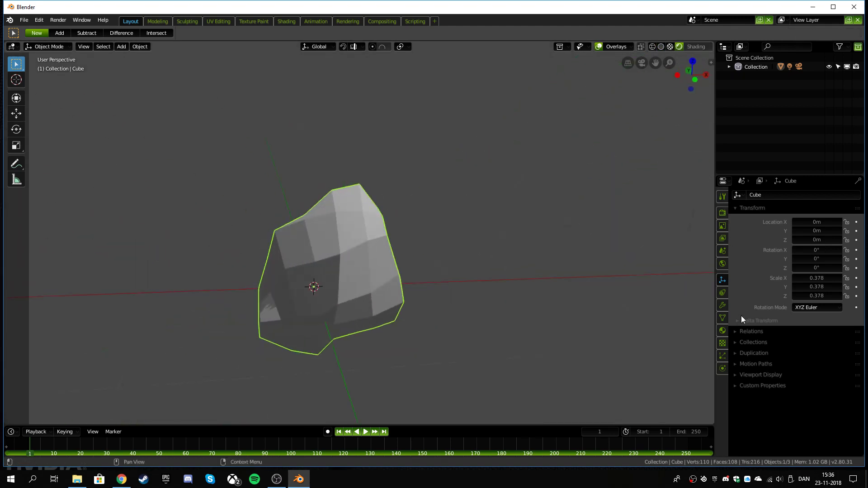
pyautogui.click(723, 331)
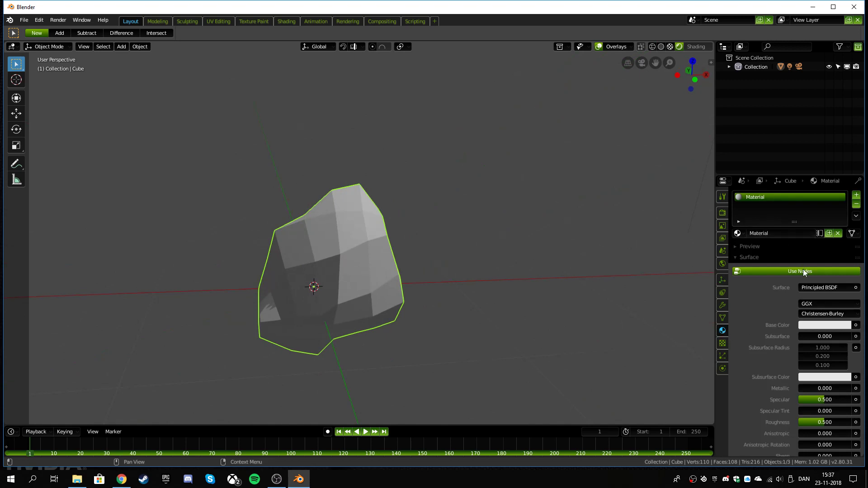
pyautogui.click(824, 325)
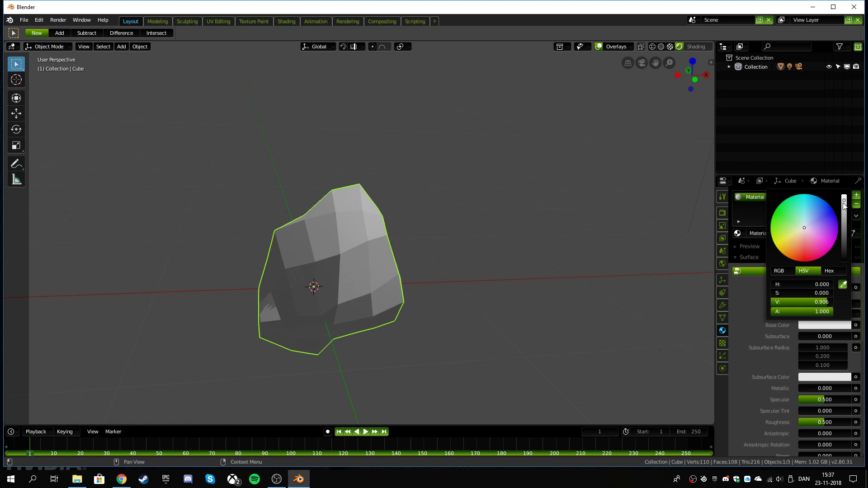
pyautogui.moveTo(844, 204)
pyautogui.mouseDown()
pyautogui.moveTo(844, 220)
pyautogui.moveTo(800, 229)
pyautogui.mouseUp()
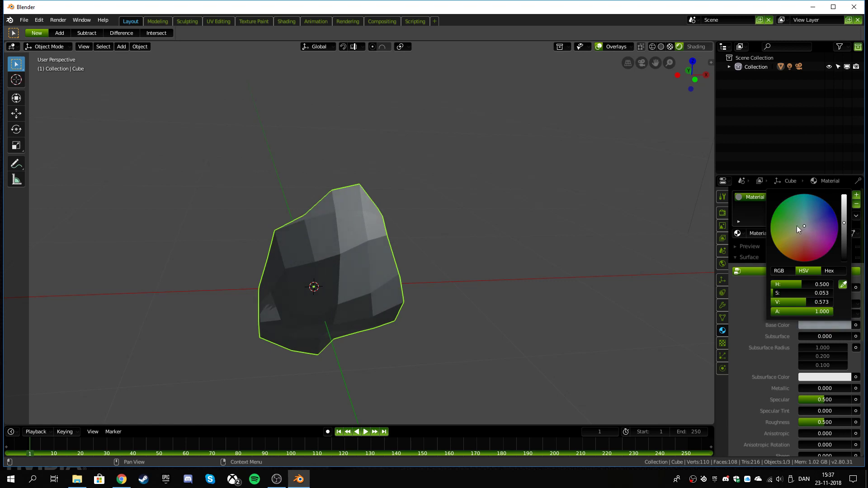
pyautogui.moveTo(415, 233); pyautogui.dragTo(318, 246, button='middle')
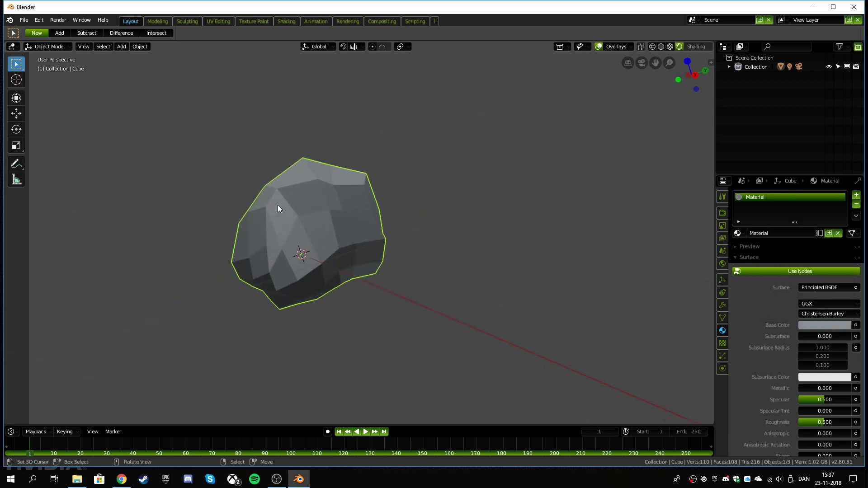
pyautogui.moveTo(278, 208); pyautogui.dragTo(402, 202, button='middle')
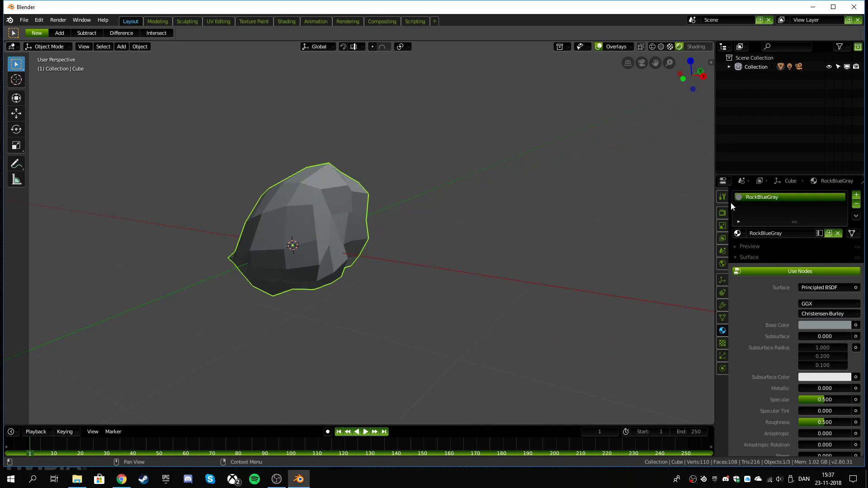
pyautogui.moveTo(425, 227); pyautogui.dragTo(390, 240, button='middle')
pyautogui.scroll(2, 342, 267)
pyautogui.moveTo(343, 267); pyautogui.dragTo(328, 239, button='middle')
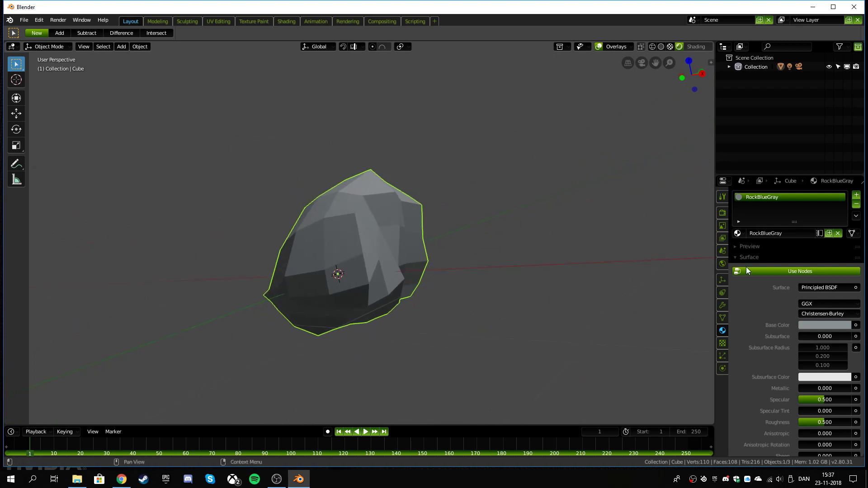
pyautogui.moveTo(477, 286); pyautogui.dragTo(375, 275, button='middle')
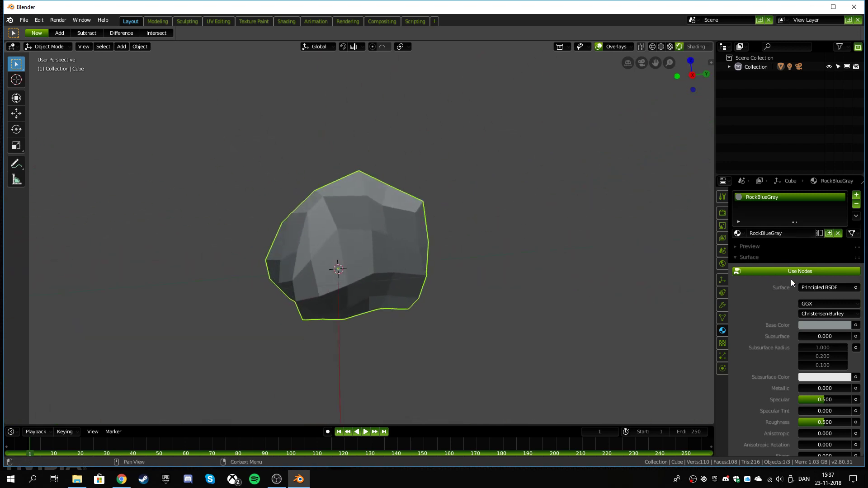
# Step: Add a Decimate modifier and tune its ratio, settling near 0.3547
pyautogui.click(722, 306)
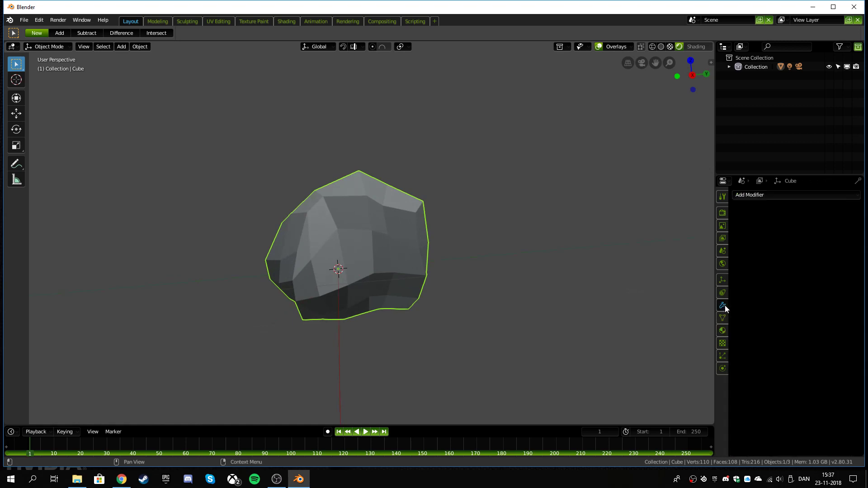
pyautogui.click(764, 196)
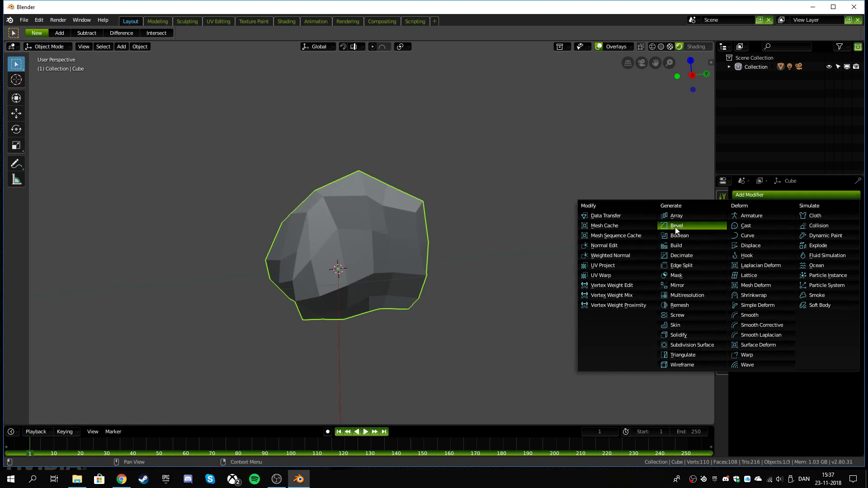
pyautogui.click(678, 255)
pyautogui.moveTo(843, 244); pyautogui.dragTo(765, 244)
pyautogui.moveTo(459, 262); pyautogui.dragTo(406, 276, button='middle')
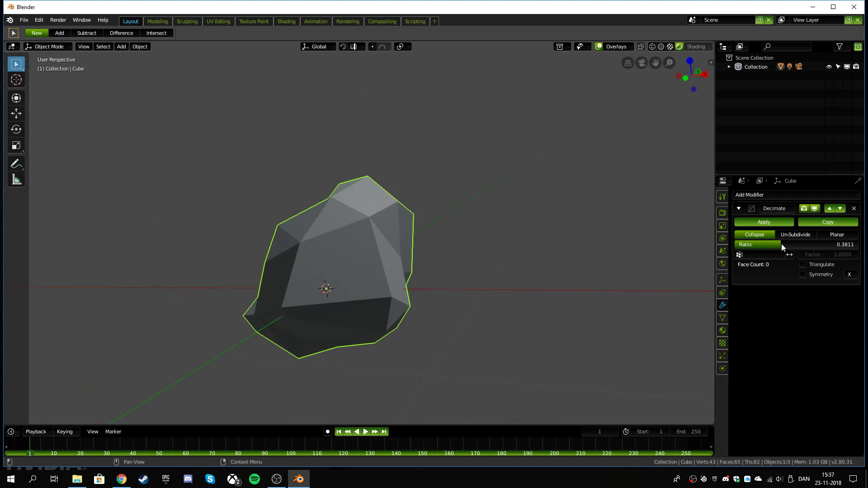
pyautogui.moveTo(782, 247); pyautogui.dragTo(748, 246)
pyautogui.moveTo(500, 281); pyautogui.dragTo(469, 248, button='middle')
pyautogui.moveTo(748, 245); pyautogui.dragTo(774, 245)
pyautogui.moveTo(452, 272); pyautogui.dragTo(655, 224, button='middle')
pyautogui.moveTo(778, 245); pyautogui.dragTo(787, 245)
pyautogui.moveTo(441, 267); pyautogui.dragTo(253, 261, button='middle')
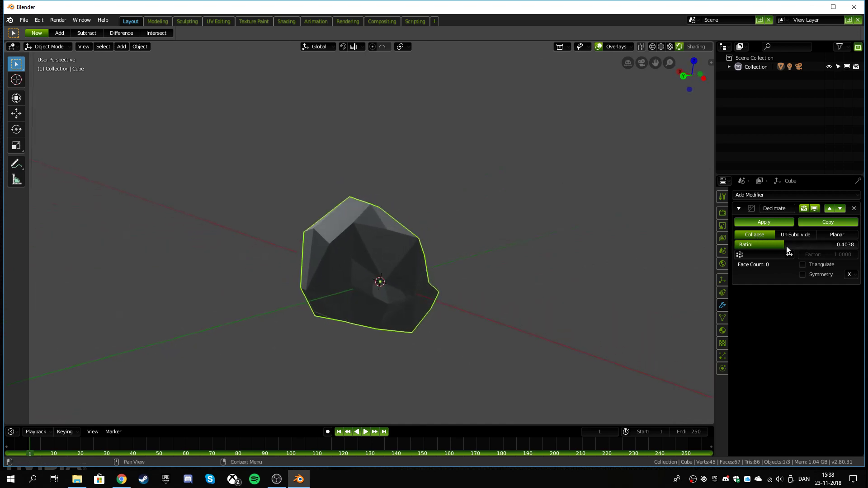
pyautogui.moveTo(787, 249); pyautogui.dragTo(789, 255)
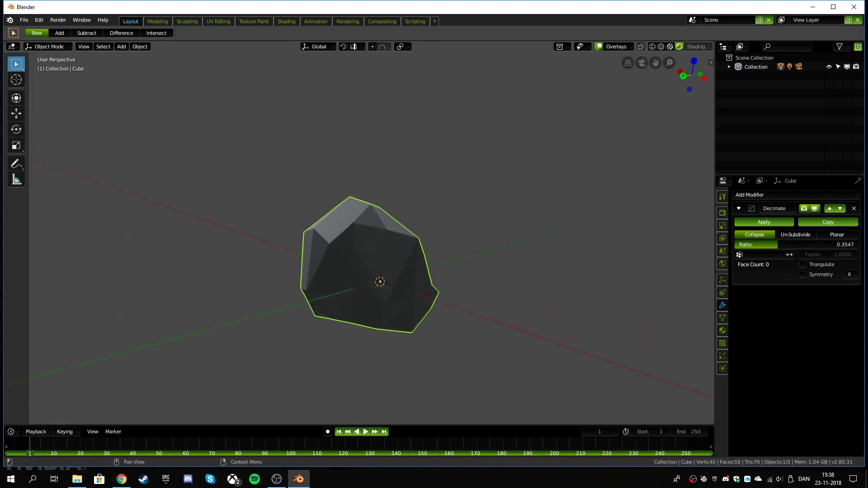
pyautogui.moveTo(452, 260); pyautogui.dragTo(372, 261, button='middle')
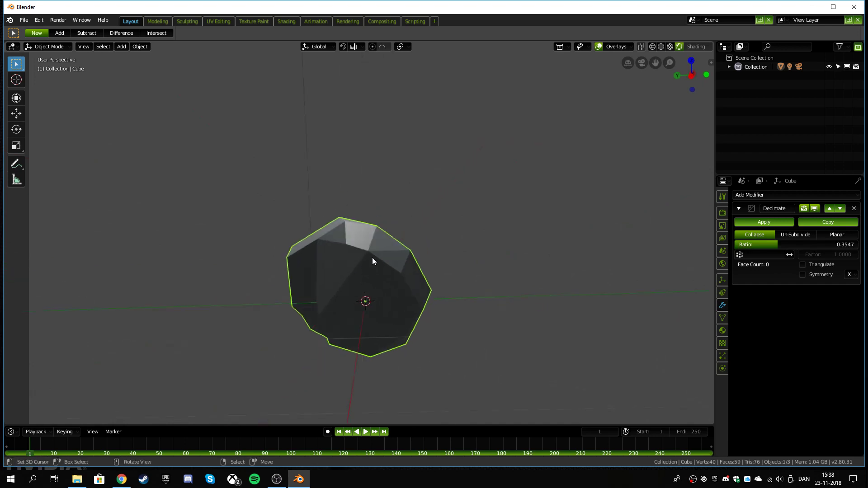
# Step: Apply the Decimate modifier and check the resulting 40-vertex, 59-face mesh in Edit Mode
pyautogui.press('Tab')
pyautogui.moveTo(311, 300); pyautogui.dragTo(471, 298, button='middle')
pyautogui.press('Tab')
pyautogui.moveTo(532, 281); pyautogui.dragTo(488, 239, button='middle')
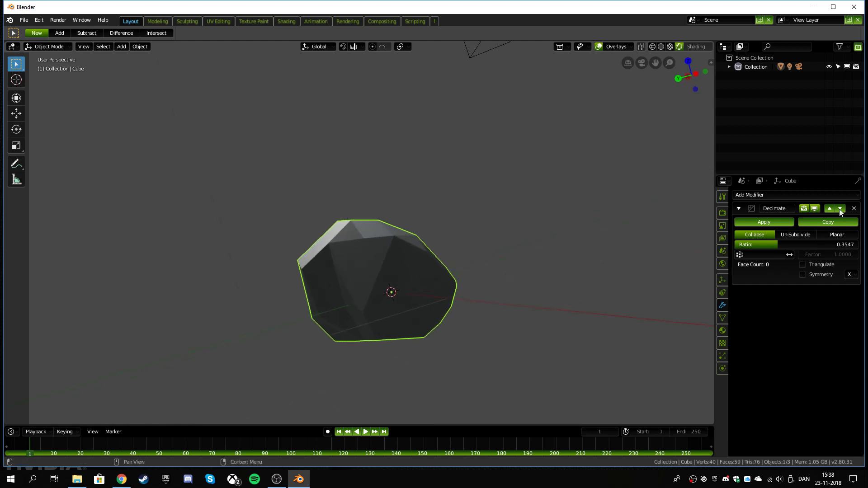
pyautogui.click(760, 221)
pyautogui.moveTo(658, 251); pyautogui.dragTo(440, 270, button='middle')
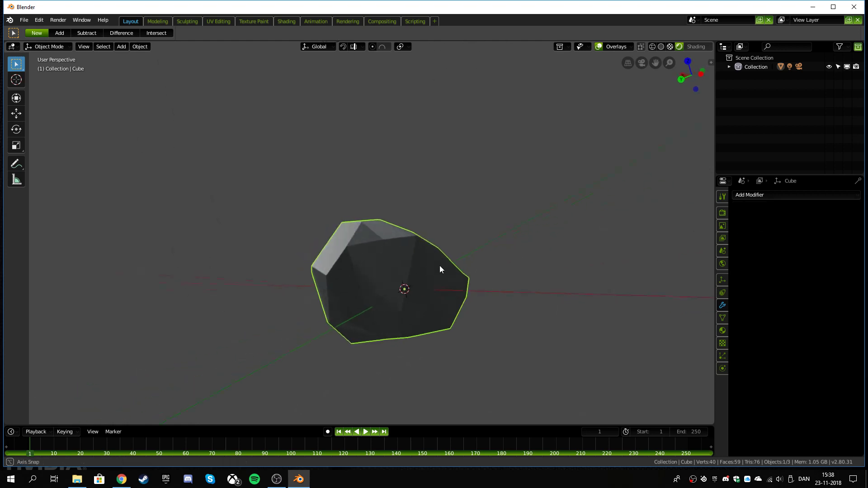
pyautogui.press('Tab')
pyautogui.moveTo(523, 273); pyautogui.dragTo(363, 255, button='middle')
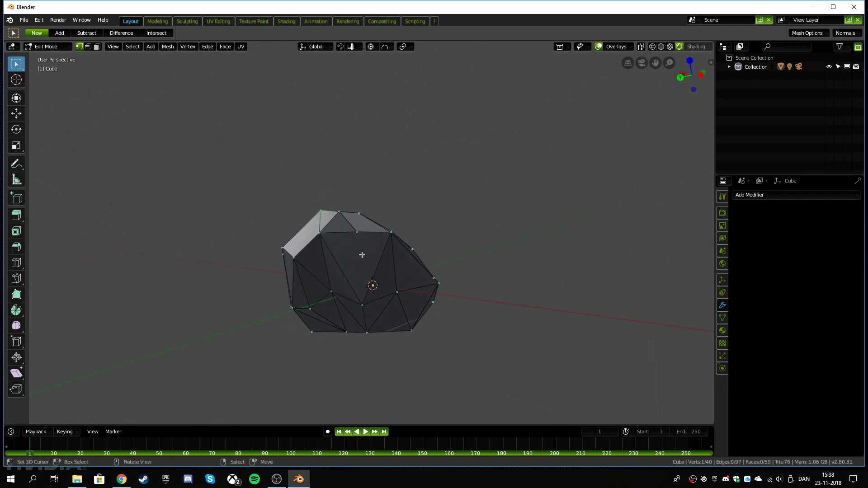
# Step: Add a Triangulate modifier to the rock and return to Object Mode
pyautogui.click(762, 199)
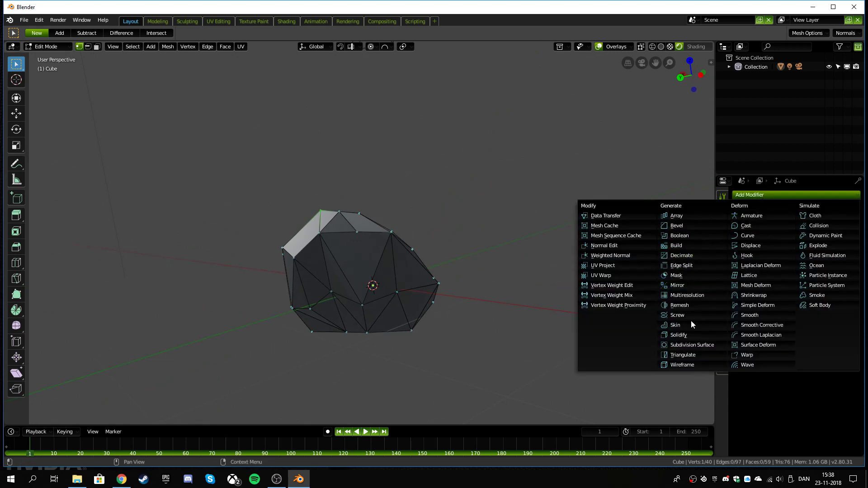
pyautogui.click(686, 355)
pyautogui.moveTo(519, 299); pyautogui.dragTo(410, 300, button='middle')
pyautogui.moveTo(340, 300); pyautogui.dragTo(244, 265, button='middle')
pyautogui.press('Tab')
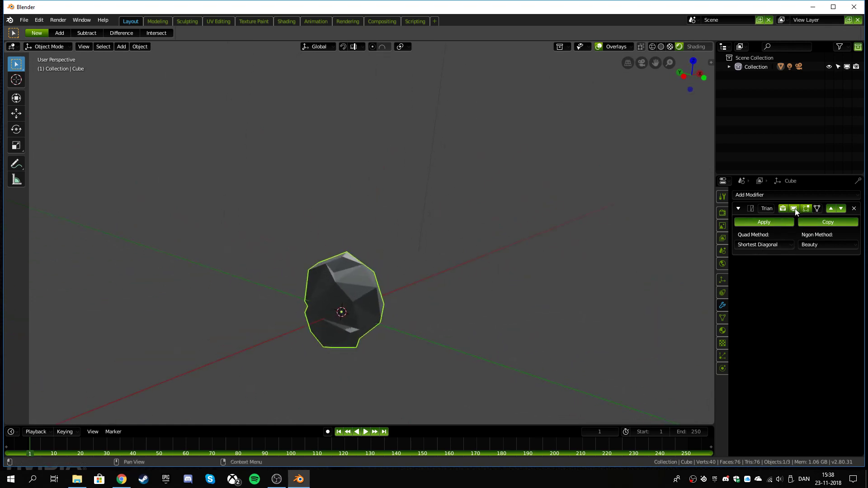
# Step: Set the Triangulate modifier's n-gon method to Beauty, keeping quads on Shortest Diagonal
pyautogui.moveTo(649, 259); pyautogui.dragTo(510, 236, button='middle')
pyautogui.moveTo(412, 249); pyautogui.dragTo(333, 252, button='middle')
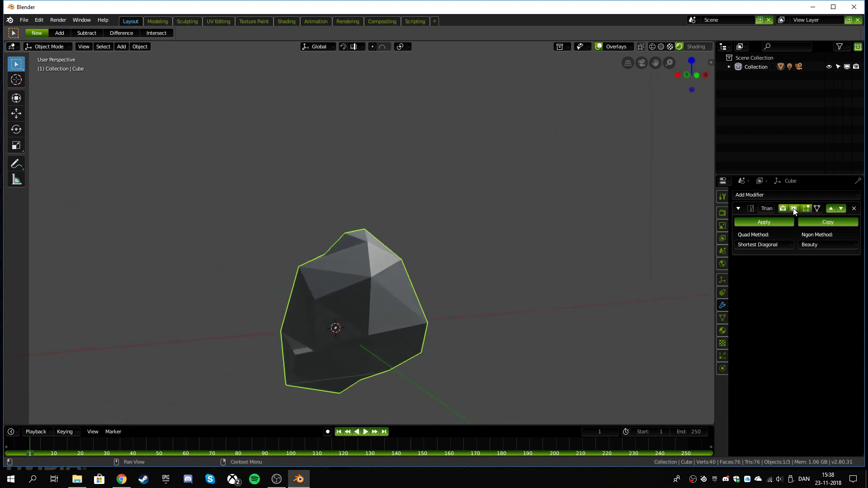
pyautogui.moveTo(337, 296); pyautogui.dragTo(543, 254, button='middle')
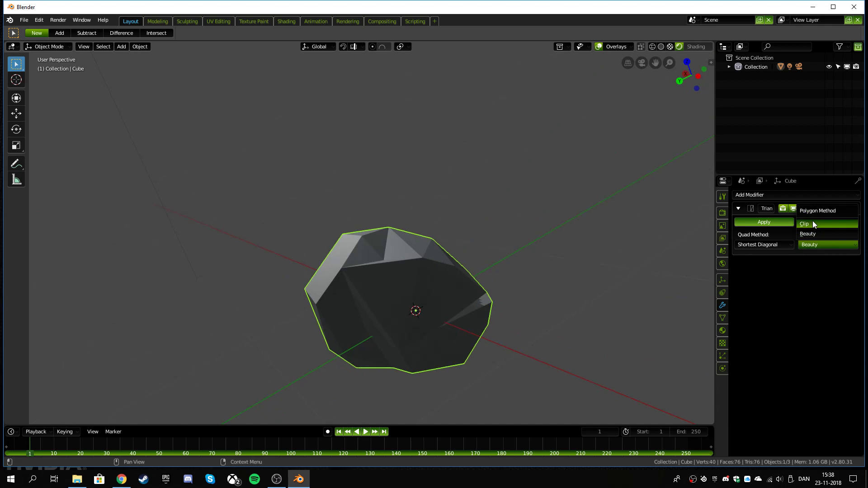
pyautogui.click(813, 224)
pyautogui.click(829, 244)
pyautogui.click(810, 235)
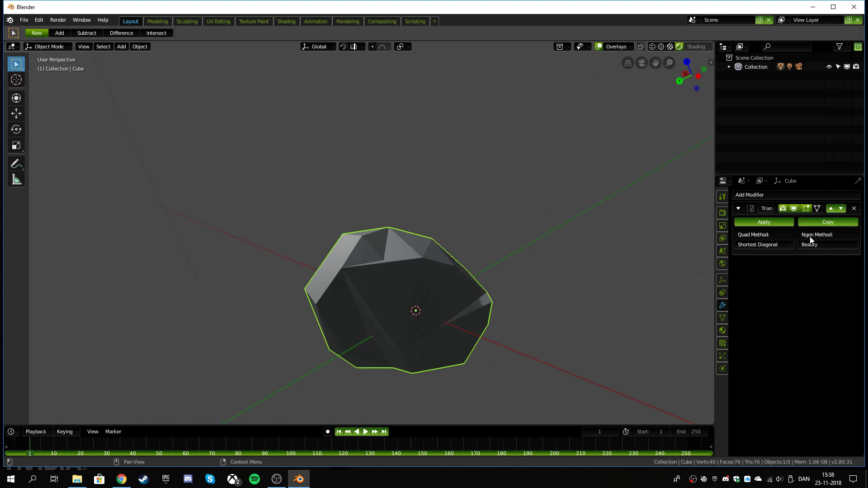
pyautogui.moveTo(479, 343); pyautogui.dragTo(483, 294, button='middle')
# Step: In Edit Mode, pull the first vertex with proportional falloff
pyautogui.press('Tab')
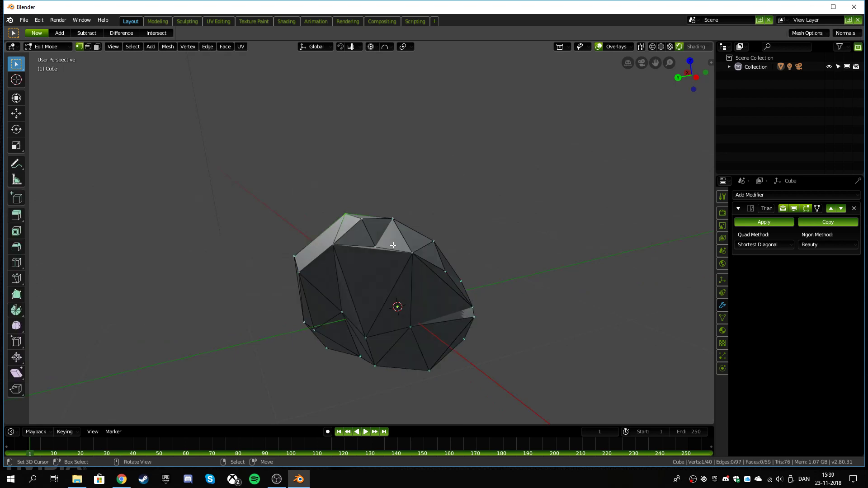
pyautogui.click(750, 222)
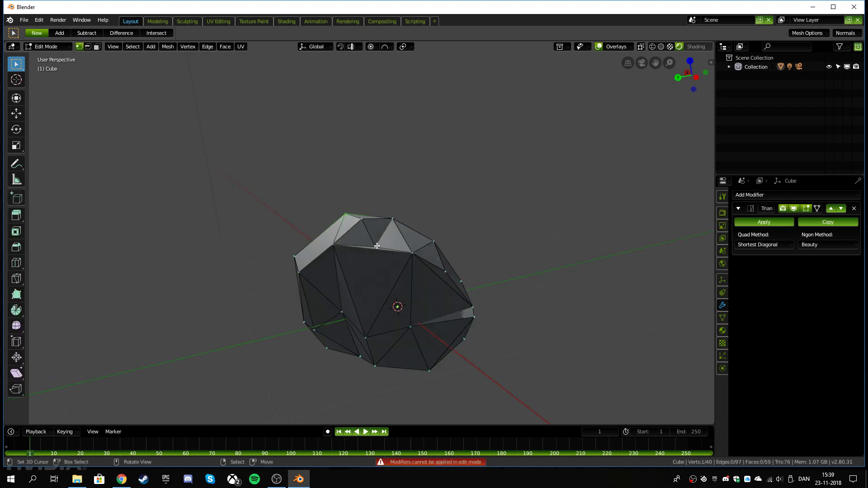
pyautogui.moveTo(382, 240); pyautogui.dragTo(425, 239, button='middle')
pyautogui.press('g')
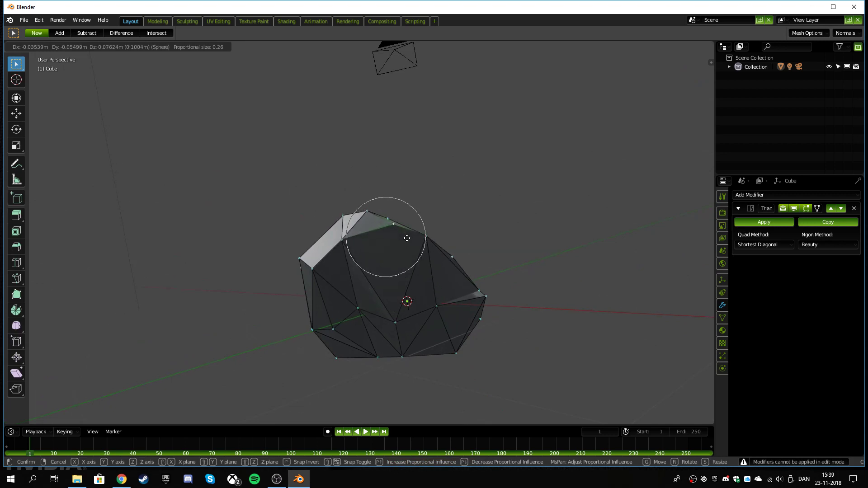
pyautogui.click(407, 240)
pyautogui.moveTo(504, 253); pyautogui.dragTo(344, 265, button='middle')
# Step: Pull a second vertex with a smaller proportional influence, then return to Object Mode
pyautogui.click(332, 268)
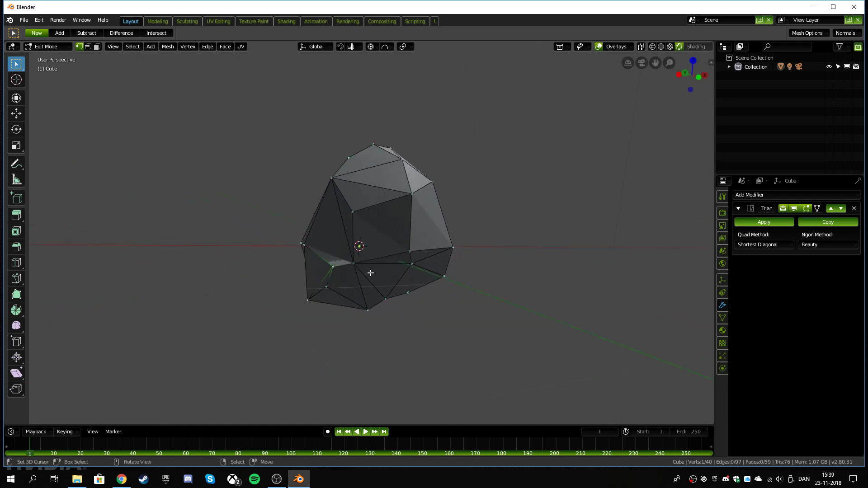
pyautogui.press('g')
pyautogui.scroll(3, 361, 270)
pyautogui.scroll(-1, 360, 271)
pyautogui.scroll(2, 357, 269)
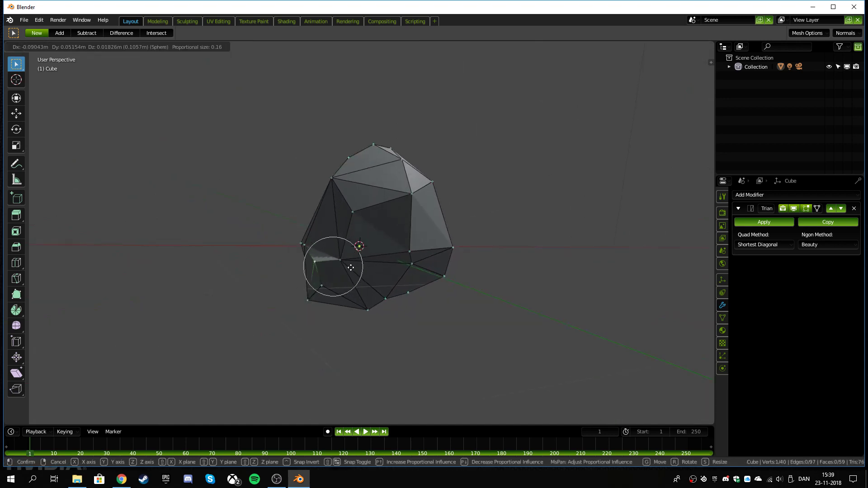
pyautogui.scroll(2, 351, 268)
pyautogui.click(345, 270)
pyautogui.moveTo(345, 269); pyautogui.dragTo(315, 280, button='middle')
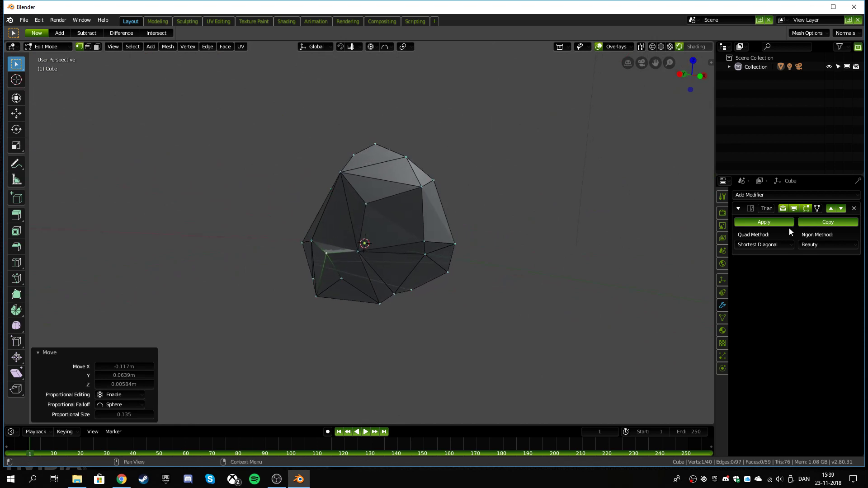
pyautogui.click(778, 221)
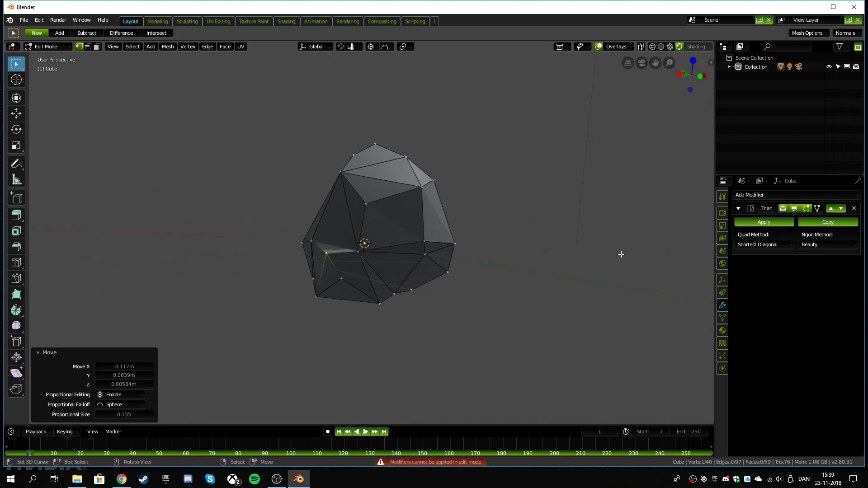
pyautogui.press('Tab')
# Step: Apply the Triangulate modifier, then pull one more vertex with 0.135 Sphere falloff
pyautogui.click(764, 222)
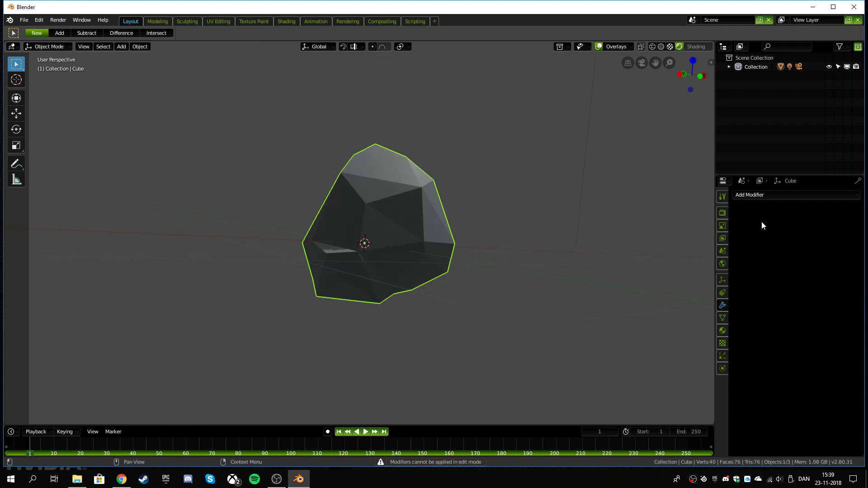
pyautogui.moveTo(398, 239); pyautogui.dragTo(423, 240, button='middle')
pyautogui.press('Tab')
pyautogui.press('g')
pyautogui.click(500, 288)
pyautogui.press('Tab')
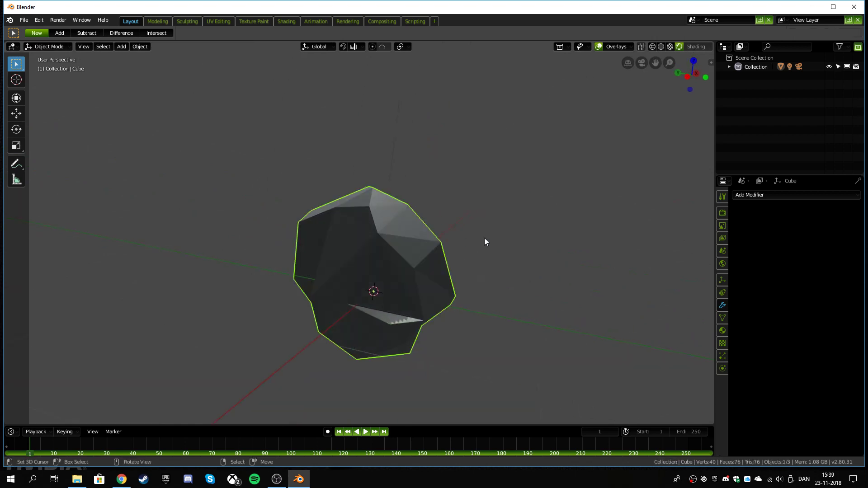
pyautogui.moveTo(485, 242); pyautogui.dragTo(725, 166, button='middle')
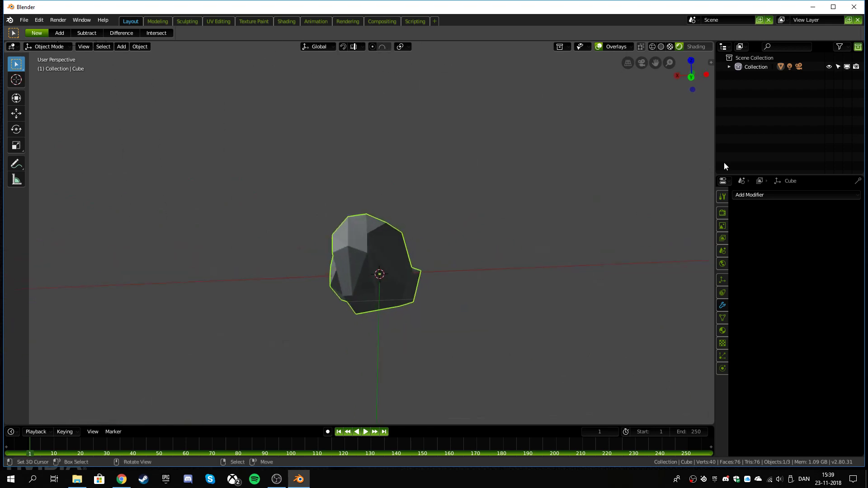
# Step: Rename the Cube object to 'RockingUnivers' in the Outliner
pyautogui.click(729, 67)
pyautogui.click(754, 86)
pyautogui.doubleClick(754, 85)
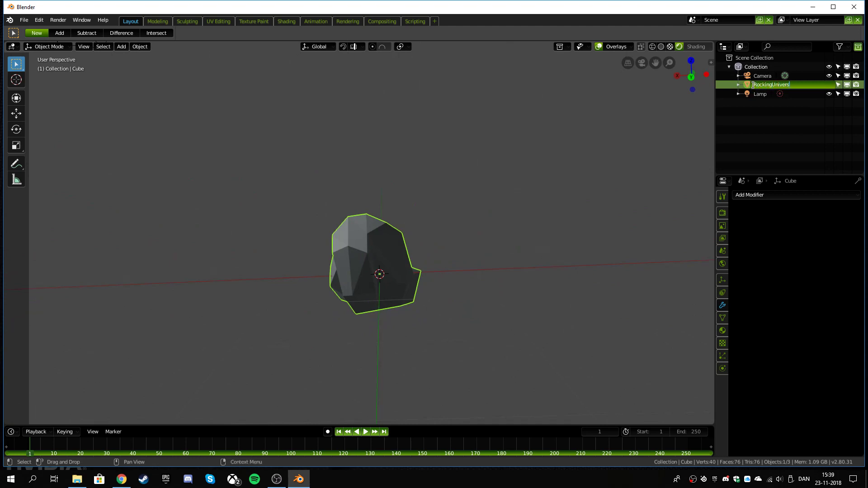
pyautogui.write('RockingUnivers')
pyautogui.press('Return')
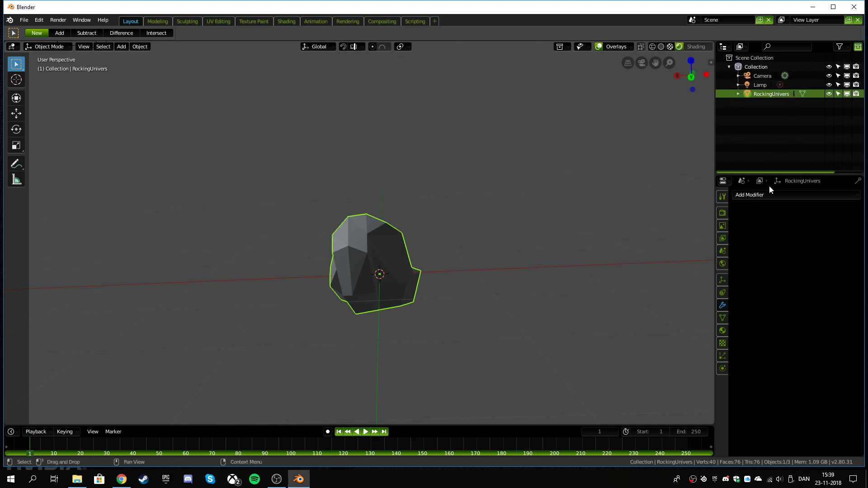
# Step: Lift the rock 0.161 m along Z and bring up the Save As browser
pyautogui.moveTo(525, 222); pyautogui.dragTo(367, 284, button='middle')
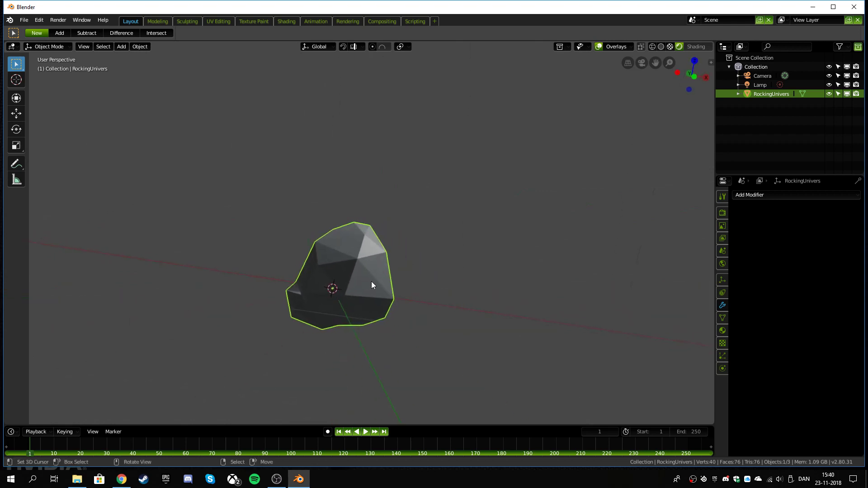
pyautogui.moveTo(563, 177); pyautogui.dragTo(683, 179, button='middle')
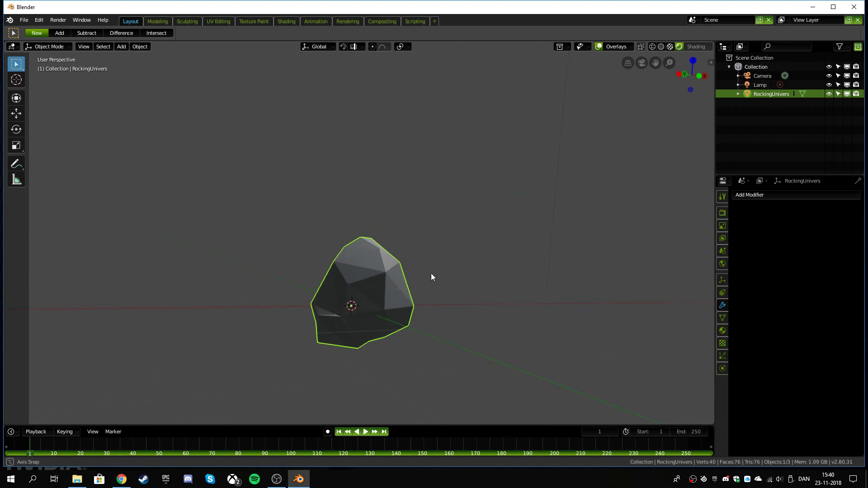
pyautogui.moveTo(431, 274); pyautogui.dragTo(457, 300, button='middle')
pyautogui.press('g')
pyautogui.press('z')
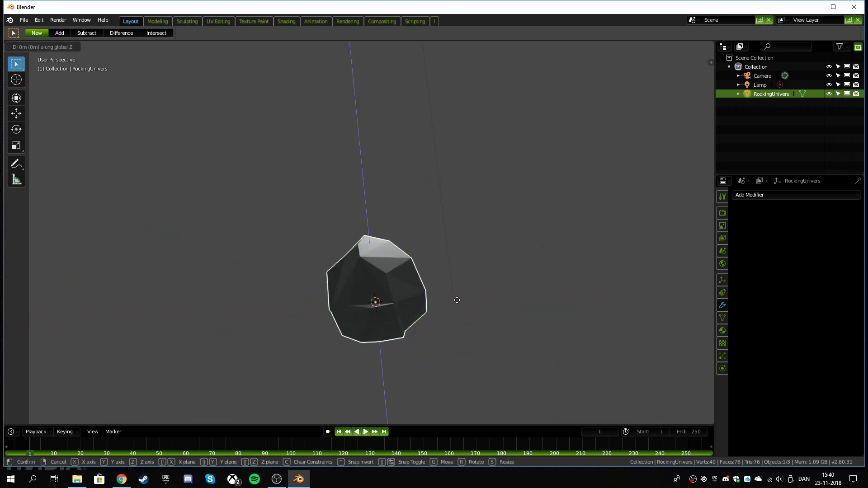
pyautogui.click(488, 268)
pyautogui.moveTo(487, 268); pyautogui.dragTo(439, 280, button='middle')
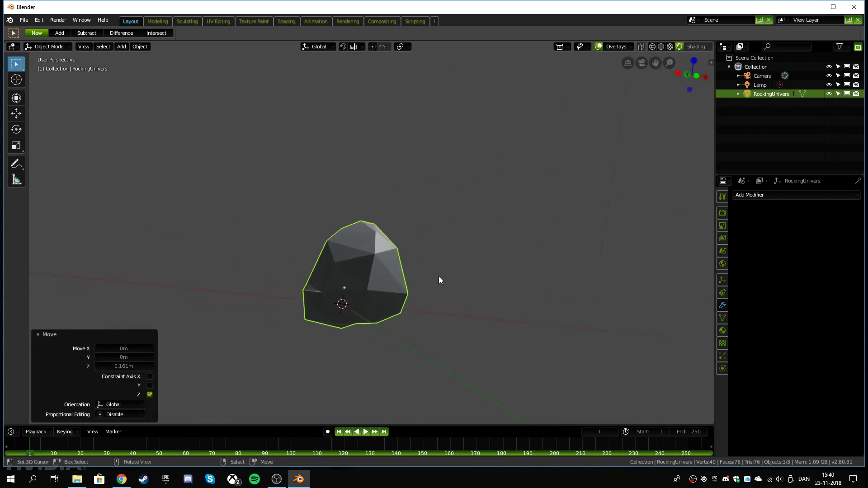
pyautogui.hotkey('ctrl', 's')
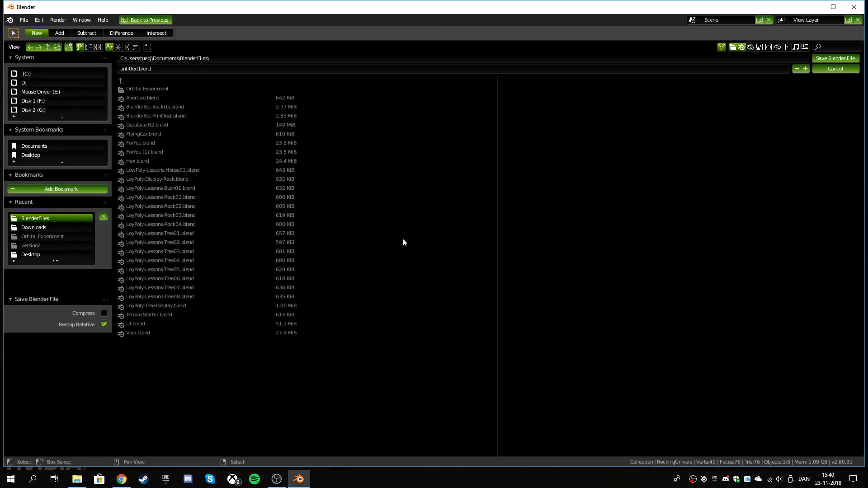
# Step: Change the Rock04 file name to Rock05 and save as LoyPoly-Lessons-Rock05.blend
pyautogui.click(177, 226)
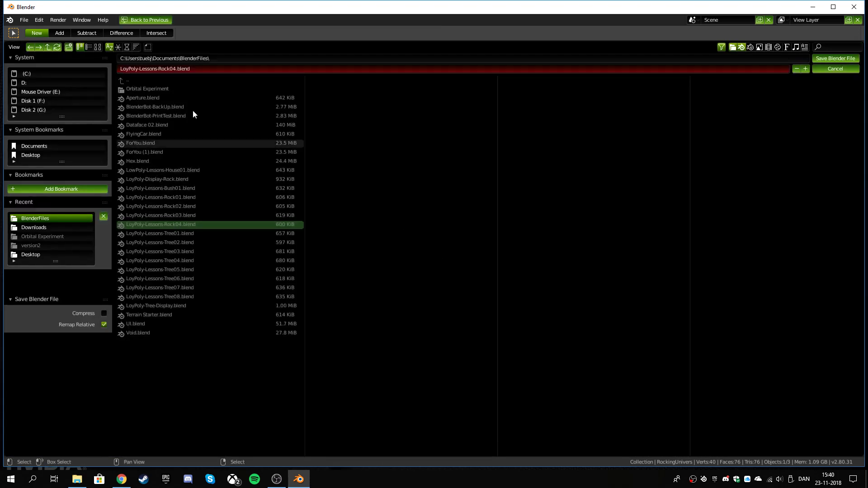
pyautogui.click(174, 69)
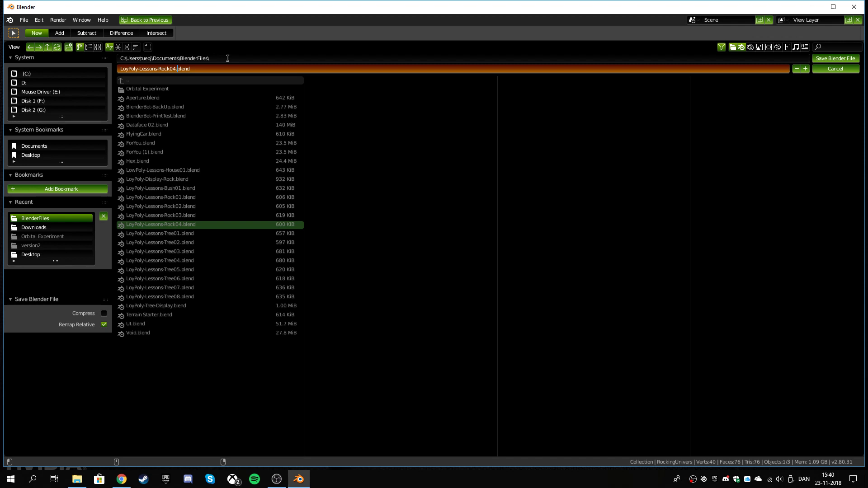
pyautogui.write('5')
pyautogui.press('Return')
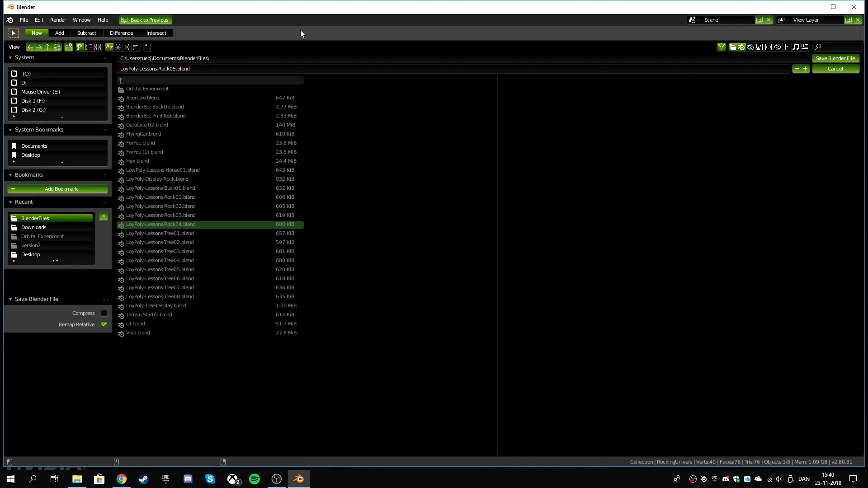
pyautogui.click(836, 58)
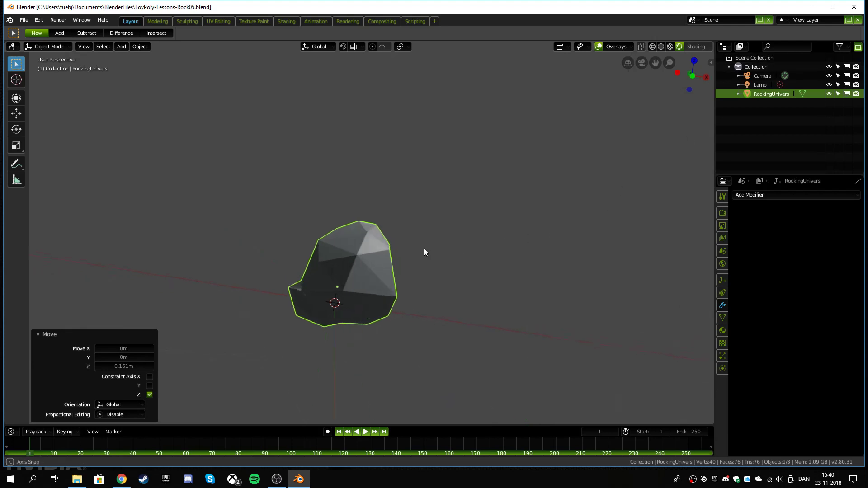
pyautogui.moveTo(343, 199); pyautogui.dragTo(505, 226, button='middle')
pyautogui.moveTo(271, 158); pyautogui.dragTo(348, 288, button='middle')
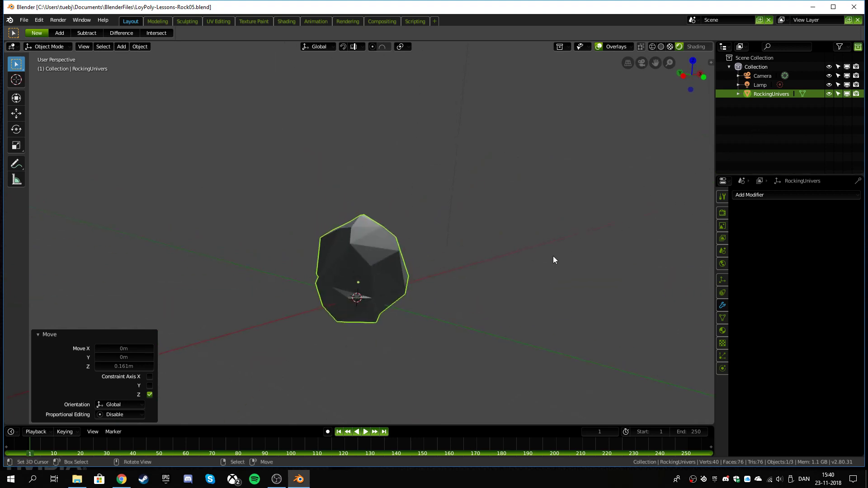
pyautogui.press('shift')
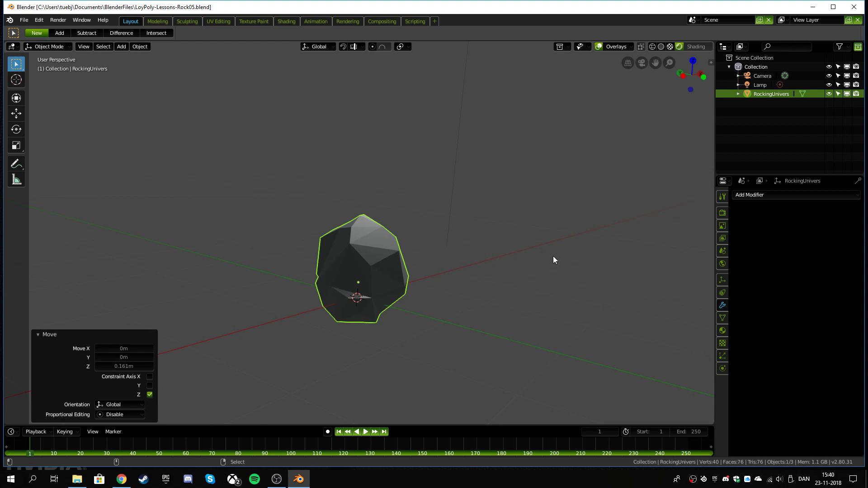